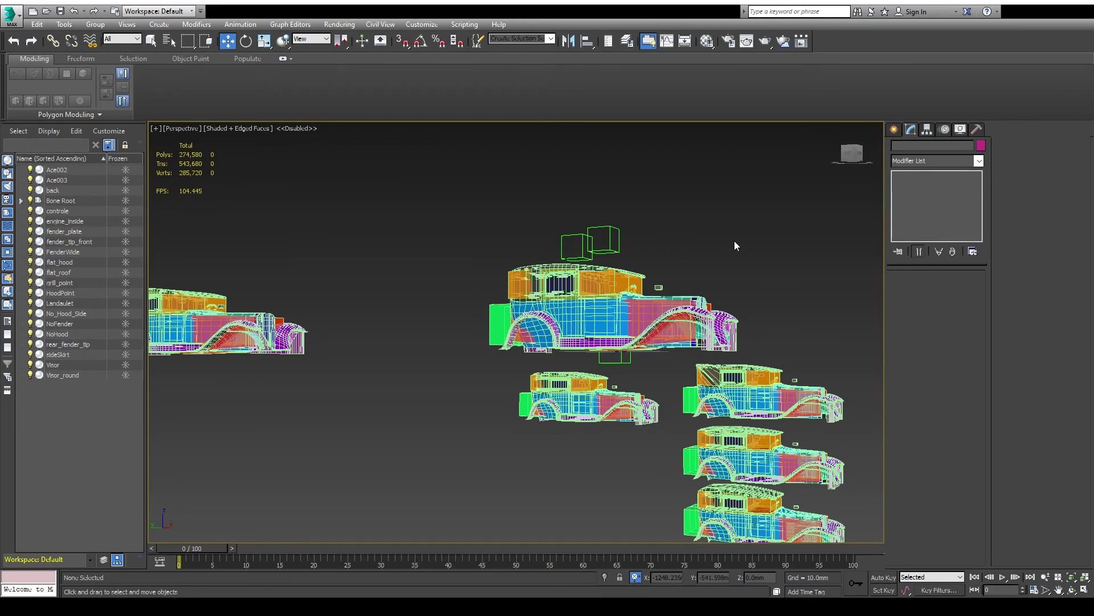
- Examine the skinned car Ace002 from several angles and review the channel list of its Morpher modifier
{"action": "middle_click_drag", "start_coordinate": [742, 238], "coordinate": [703, 334], "text": "alt"}
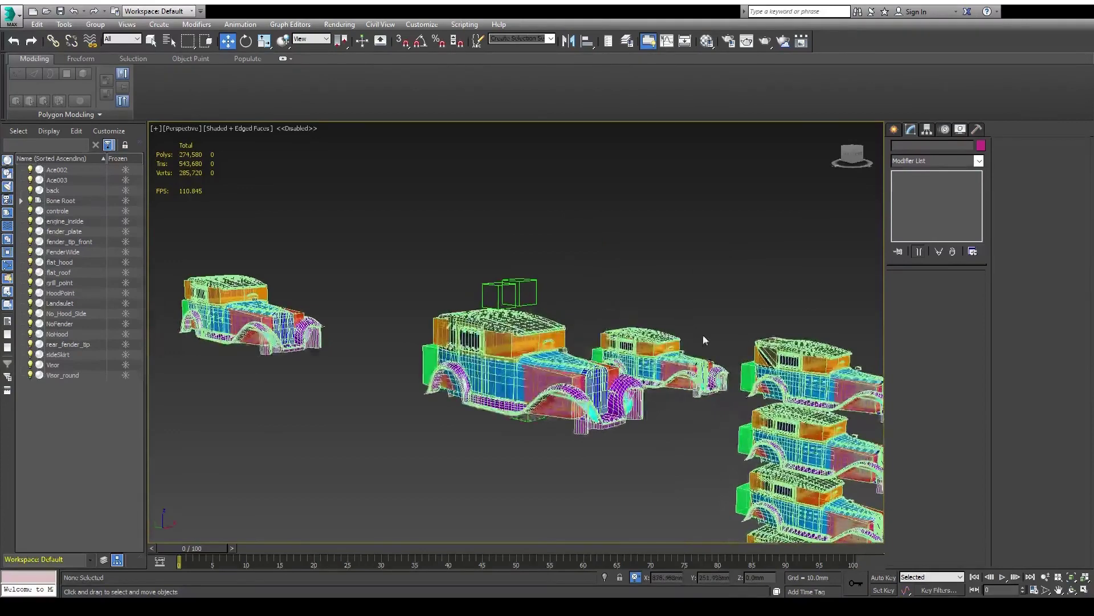
{"action": "left_click", "coordinate": [516, 384]}
{"action": "middle_click_drag", "start_coordinate": [533, 378], "coordinate": [587, 350], "text": "alt"}
{"action": "scroll", "coordinate": [502, 306], "scroll_direction": "up", "scroll_amount": 3}
{"action": "middle_click_drag", "start_coordinate": [502, 306], "coordinate": [549, 315], "text": "alt"}
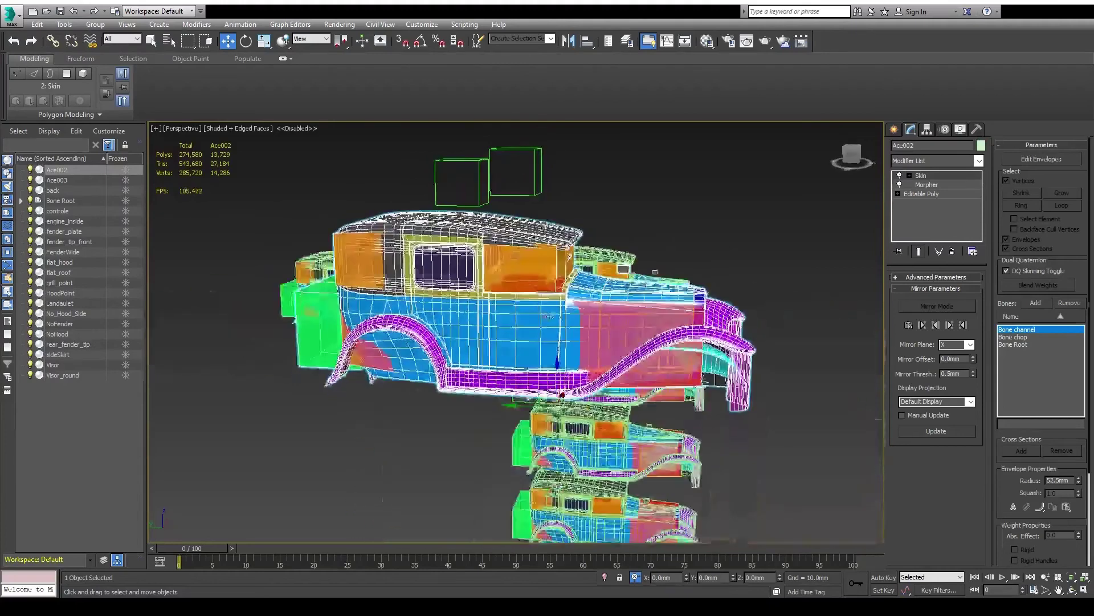
{"action": "middle_click_drag", "start_coordinate": [379, 324], "coordinate": [520, 302]}
{"action": "scroll", "coordinate": [521, 302], "scroll_direction": "down", "scroll_amount": 4}
{"action": "middle_click_drag", "start_coordinate": [492, 339], "coordinate": [664, 384]}
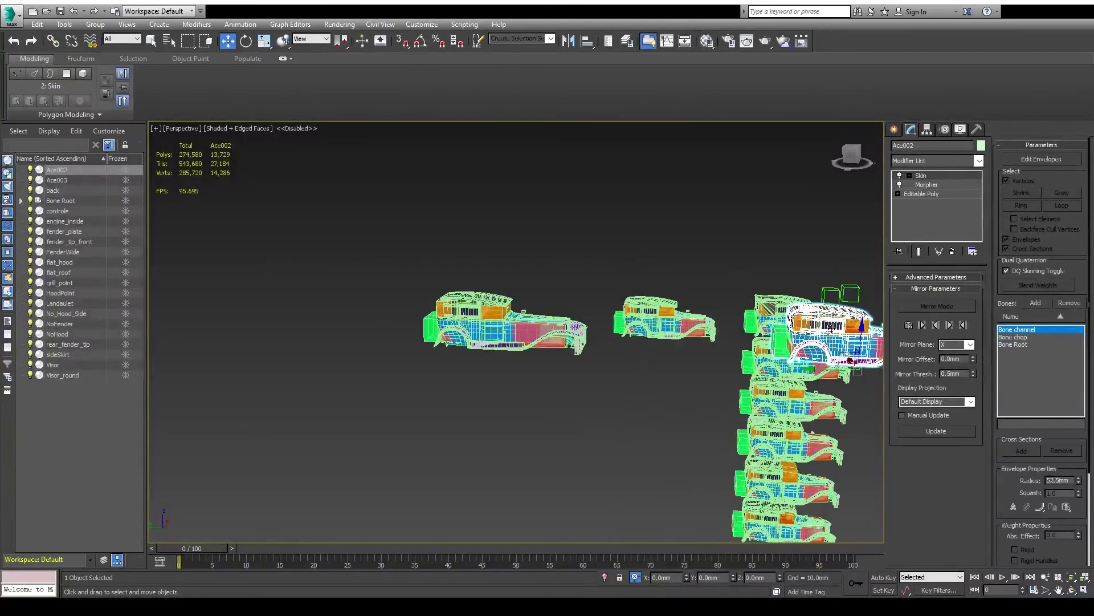
{"action": "left_click", "coordinate": [929, 185]}
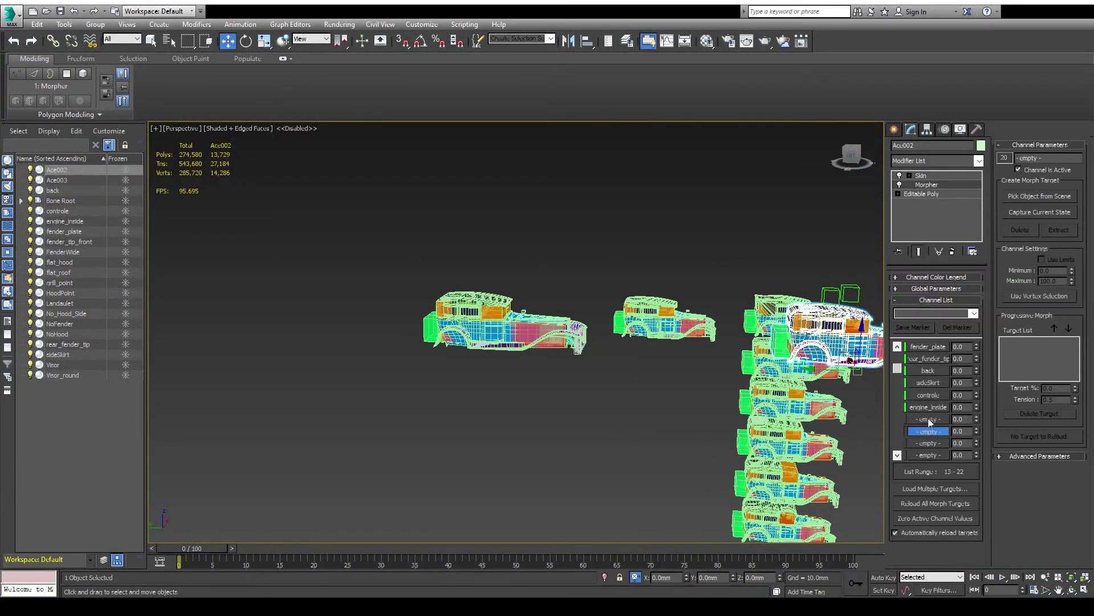
{"action": "left_click", "coordinate": [769, 228]}
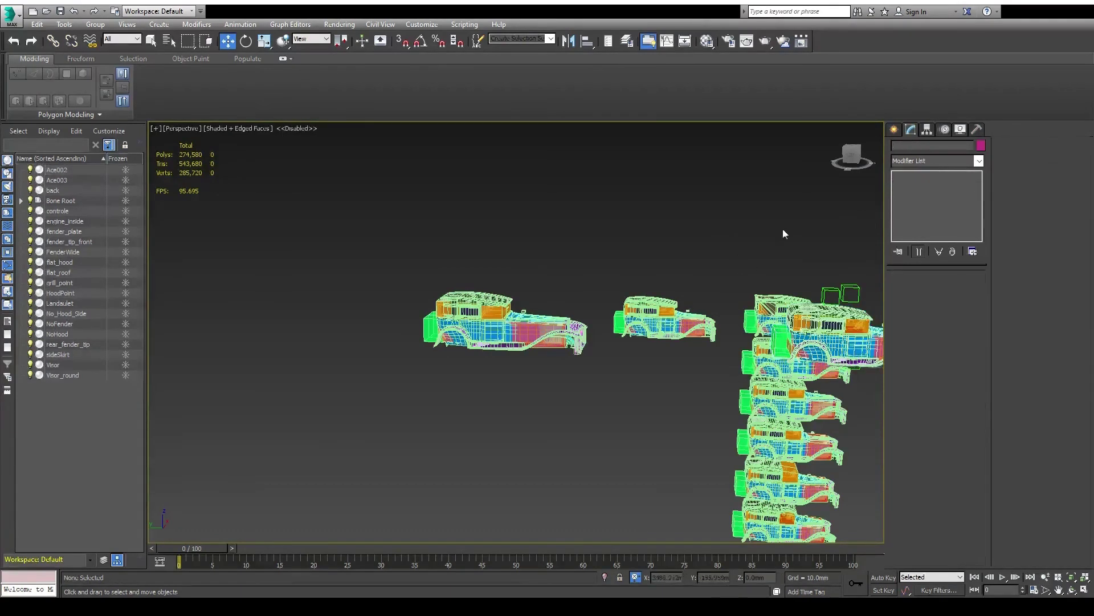
- Compare the separate long-hood car Ace003 with the rigged car Ace002 from several angles
{"action": "left_click", "coordinate": [476, 330]}
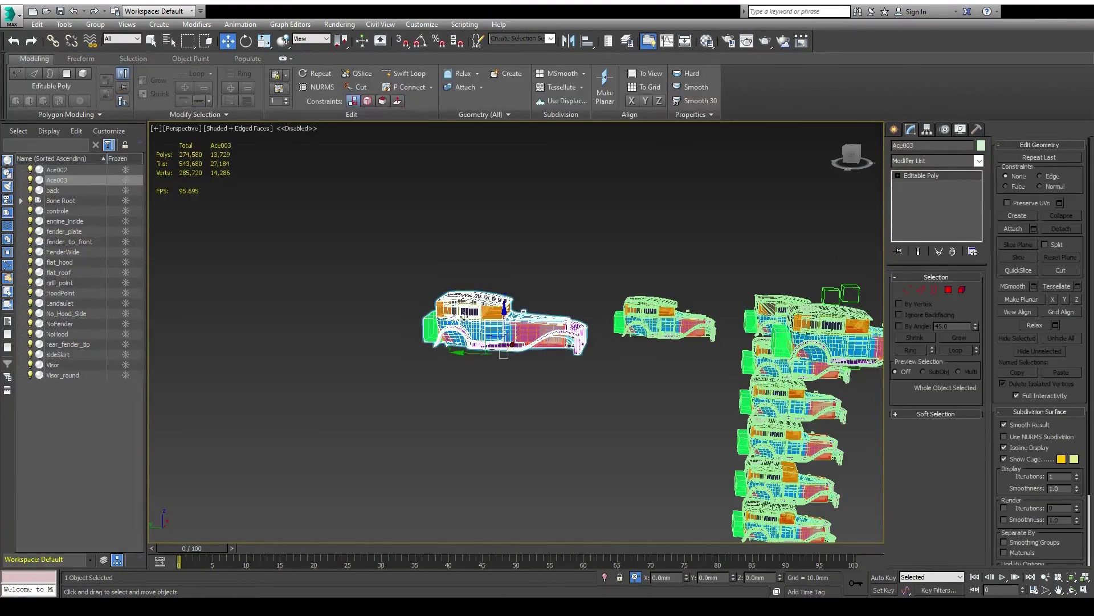
{"action": "middle_click_drag", "start_coordinate": [465, 327], "coordinate": [465, 356]}
{"action": "scroll", "coordinate": [466, 357], "scroll_direction": "up", "scroll_amount": 6}
{"action": "middle_click_drag", "start_coordinate": [696, 384], "coordinate": [583, 363]}
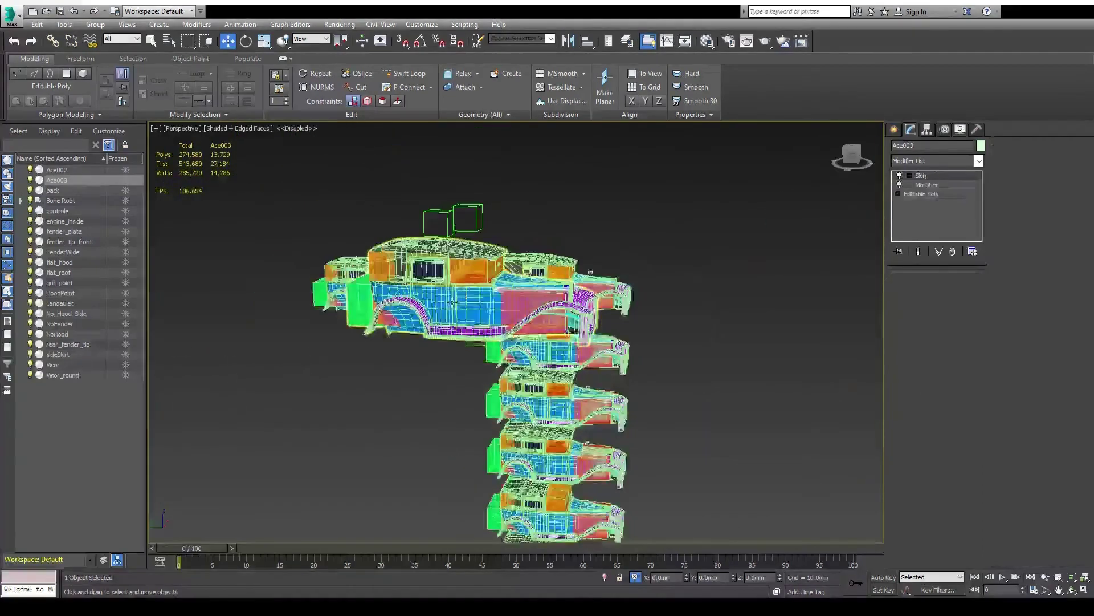
{"action": "left_click", "coordinate": [454, 303]}
{"action": "middle_click_drag", "start_coordinate": [453, 303], "coordinate": [622, 286]}
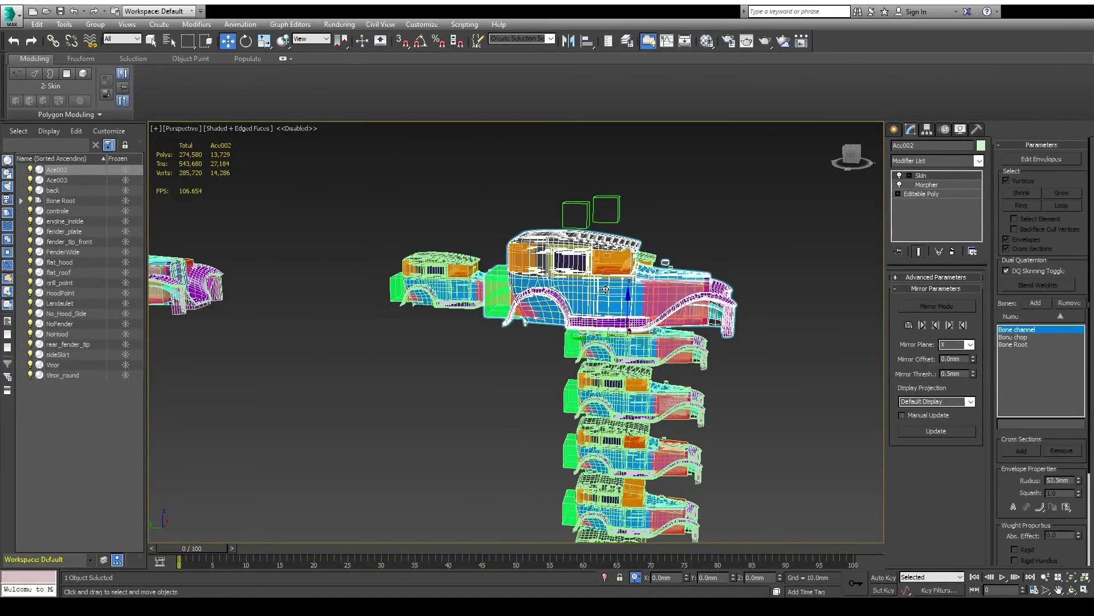
{"action": "scroll", "coordinate": [567, 256], "scroll_direction": "up", "scroll_amount": 5}
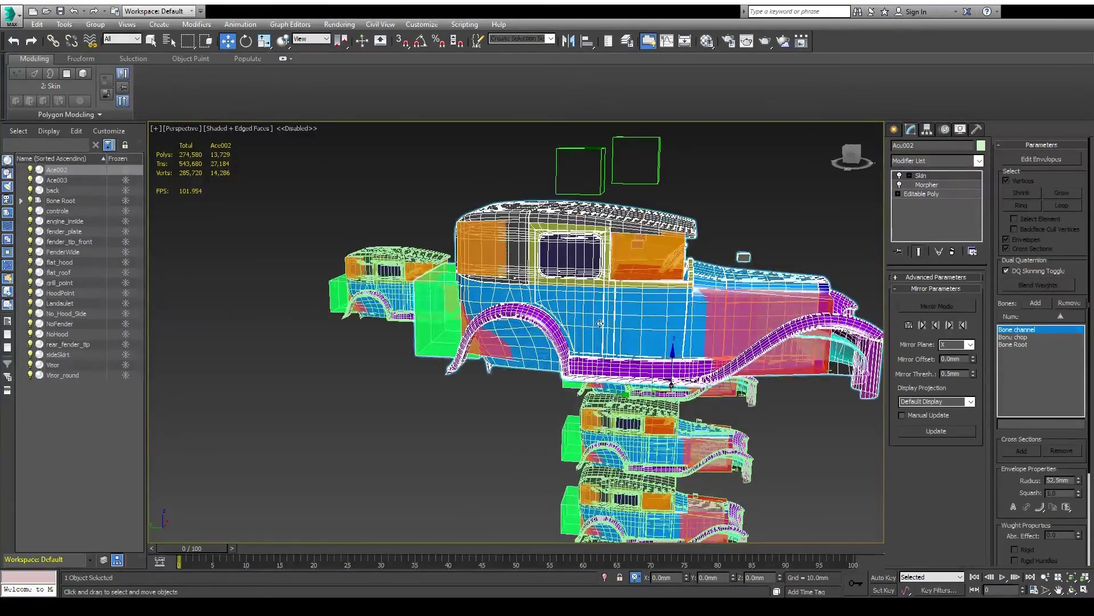
{"action": "scroll", "coordinate": [582, 334], "scroll_direction": "down", "scroll_amount": 6}
{"action": "scroll", "coordinate": [462, 296], "scroll_direction": "up", "scroll_amount": 6}
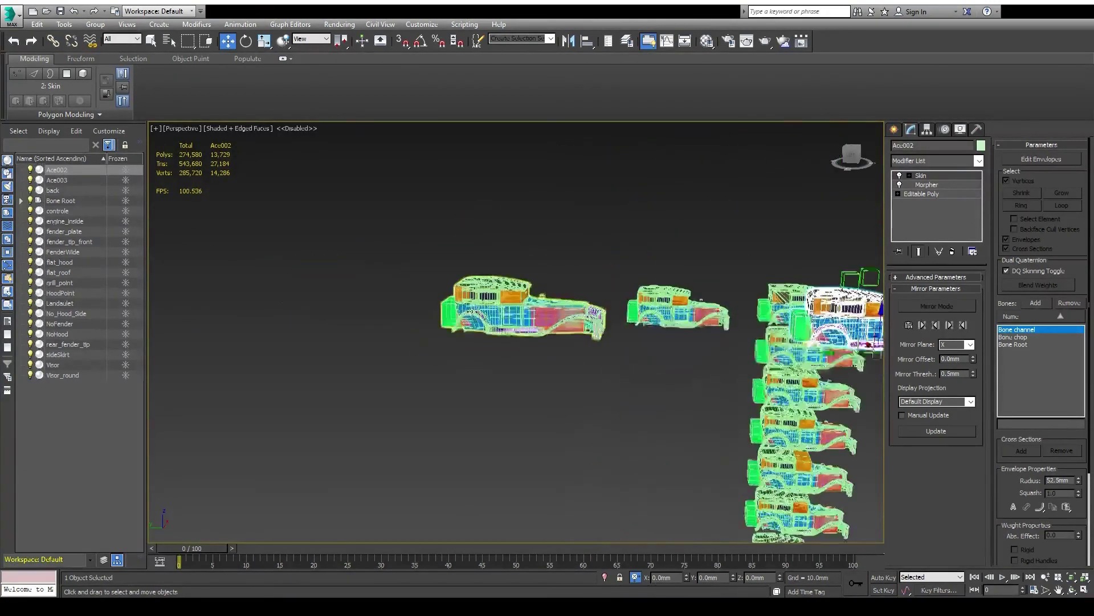
{"action": "middle_click_drag", "start_coordinate": [818, 333], "coordinate": [707, 331]}
{"action": "scroll", "coordinate": [748, 335], "scroll_direction": "down", "scroll_amount": 3}
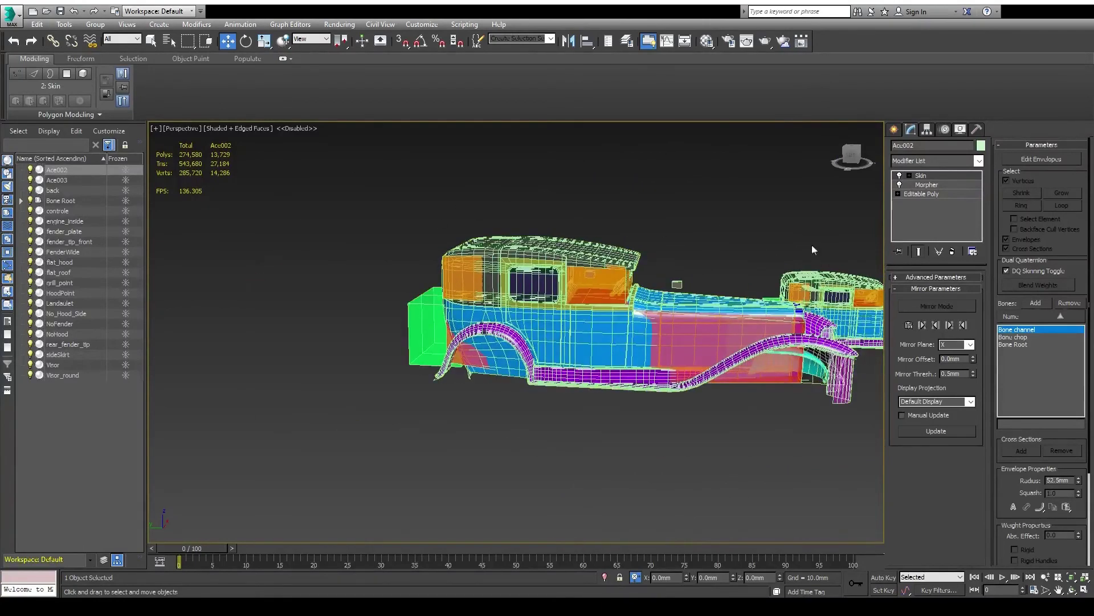
{"action": "middle_click_drag", "start_coordinate": [681, 373], "coordinate": [372, 341]}
{"action": "mouse_move", "coordinate": [586, 268]}
{"action": "middle_mouse_down"}
{"action": "mouse_move", "coordinate": [331, 296]}
{"action": "mouse_move", "coordinate": [536, 285]}
{"action": "middle_mouse_up"}
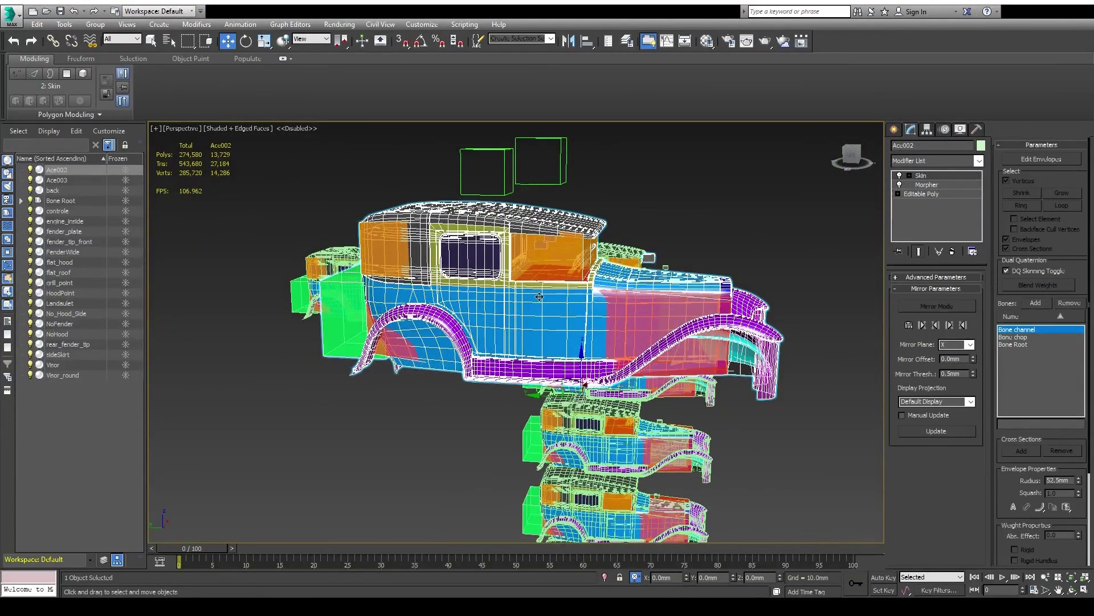
{"action": "mouse_move", "coordinate": [523, 295]}
{"action": "middle_mouse_down"}
{"action": "mouse_move", "coordinate": [606, 287]}
{"action": "mouse_move", "coordinate": [544, 297]}
{"action": "middle_mouse_up"}
{"action": "scroll", "coordinate": [606, 286], "scroll_direction": "down", "scroll_amount": 3}
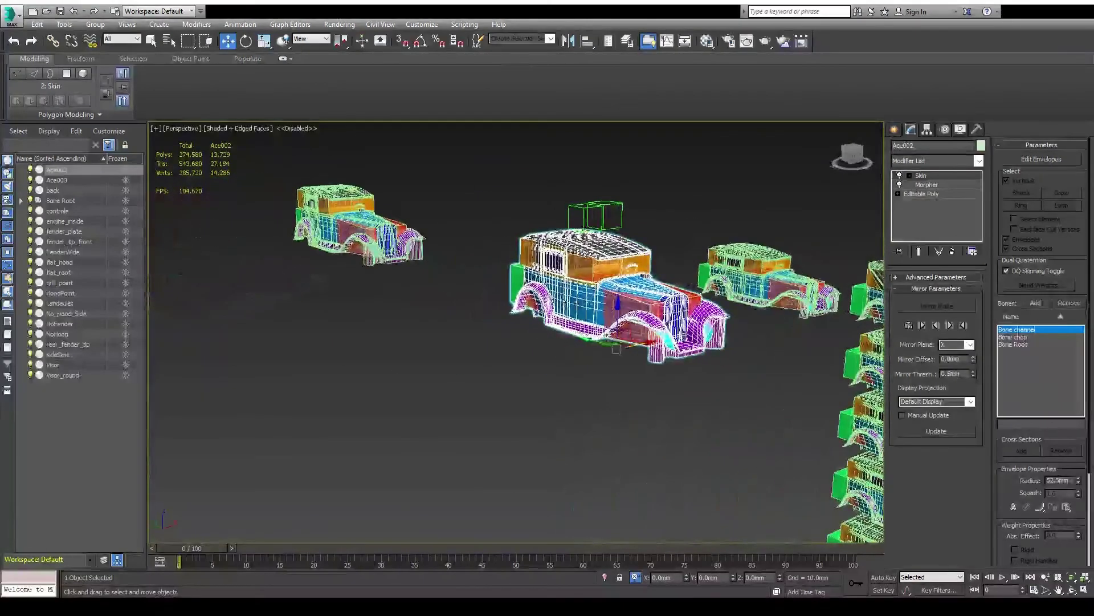
{"action": "middle_click_drag", "start_coordinate": [644, 308], "coordinate": [479, 255]}
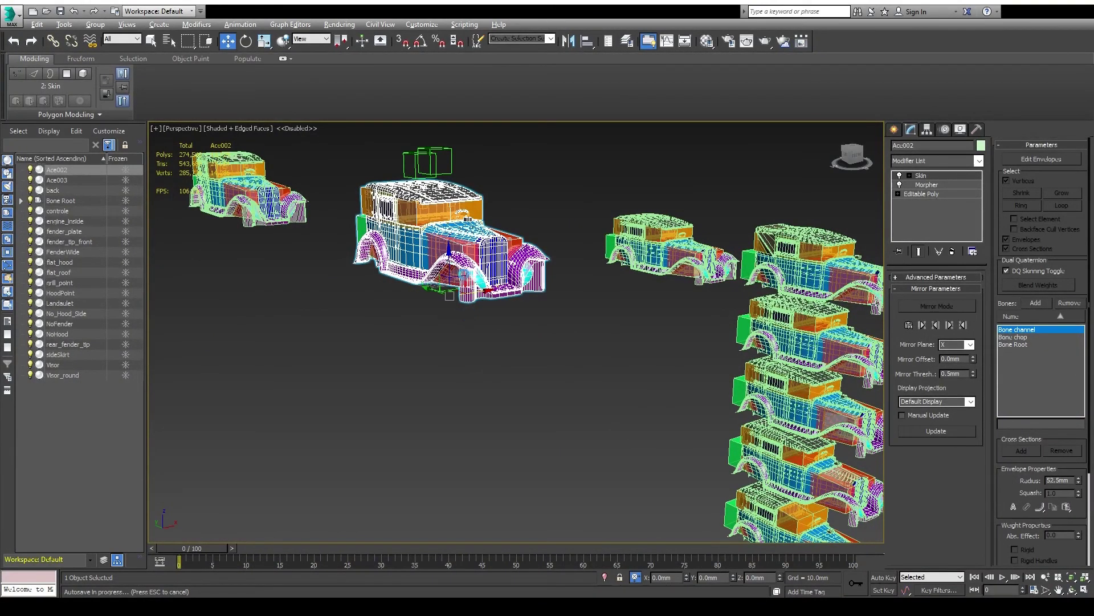
{"action": "middle_click_drag", "start_coordinate": [273, 259], "coordinate": [808, 362], "text": "alt"}
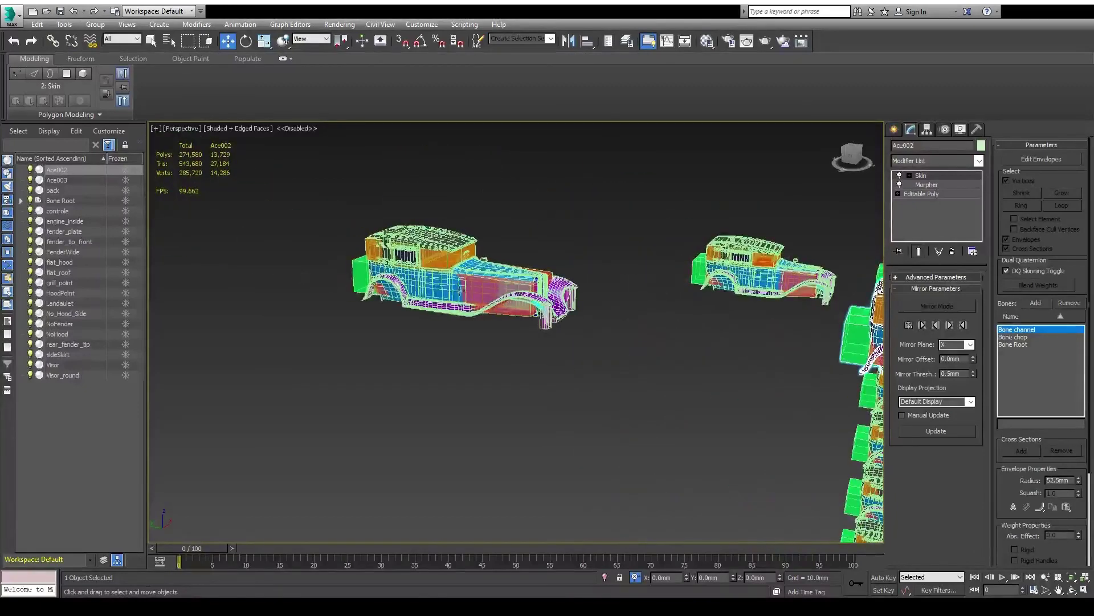
{"action": "middle_click_drag", "start_coordinate": [791, 411], "coordinate": [656, 358]}
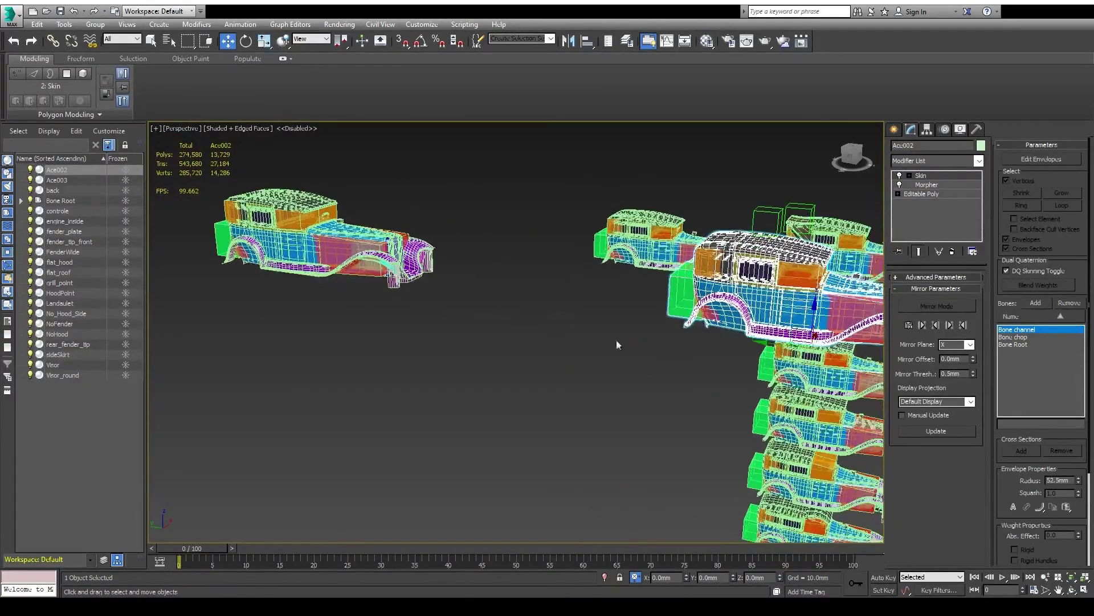
{"action": "middle_click_drag", "start_coordinate": [438, 254], "coordinate": [546, 262]}
- Examine the body, hood and fenders of the long-hood car Ace003 up close
{"action": "left_click", "coordinate": [328, 221]}
{"action": "middle_click_drag", "start_coordinate": [421, 225], "coordinate": [497, 283]}
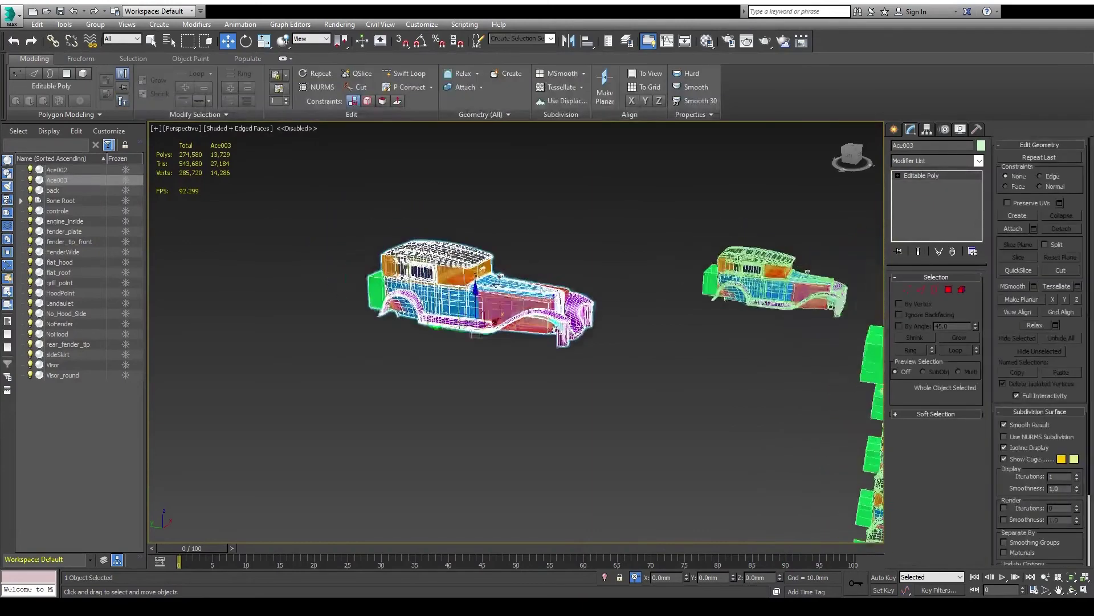
{"action": "scroll", "coordinate": [497, 283], "scroll_direction": "up", "scroll_amount": 3}
{"action": "middle_click_drag", "start_coordinate": [519, 323], "coordinate": [556, 322], "text": "alt"}
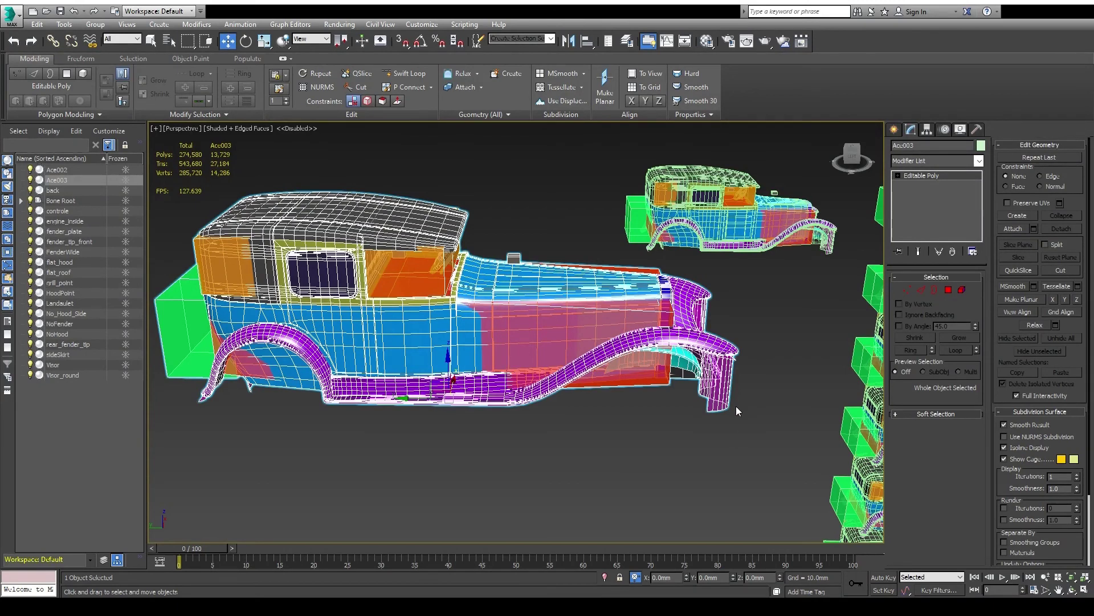
{"action": "middle_click_drag", "start_coordinate": [741, 426], "coordinate": [652, 419]}
{"action": "scroll", "coordinate": [653, 419], "scroll_direction": "down", "scroll_amount": 5}
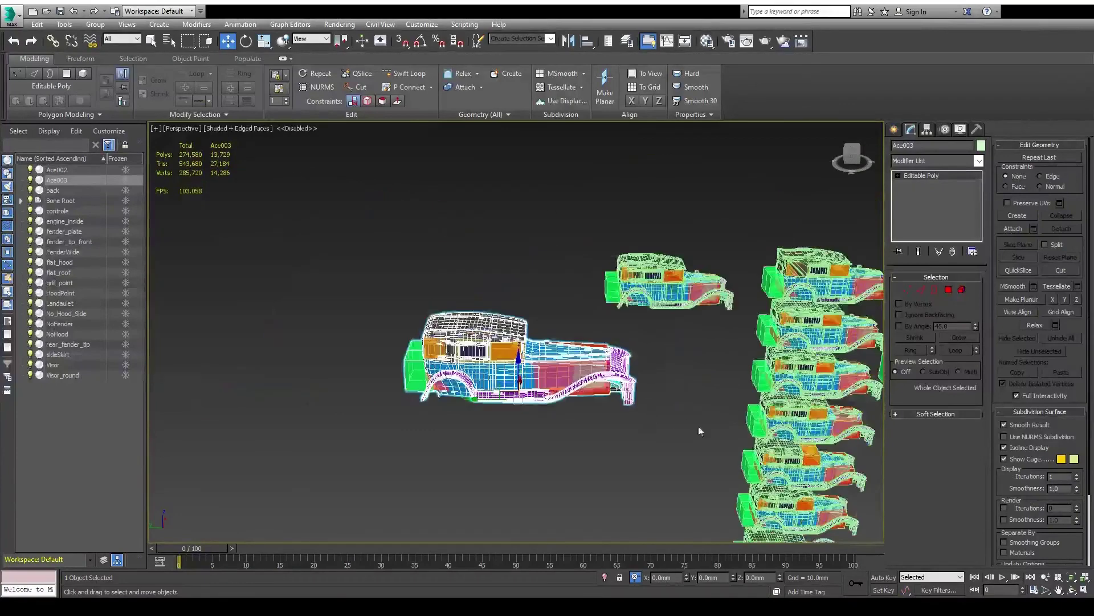
- Load the long-hood car Ace003 from the scene as the morph target of Ace002's empty Morpher channel 20
{"action": "middle_click_drag", "start_coordinate": [713, 439], "coordinate": [518, 383]}
{"action": "left_click", "coordinate": [704, 342]}
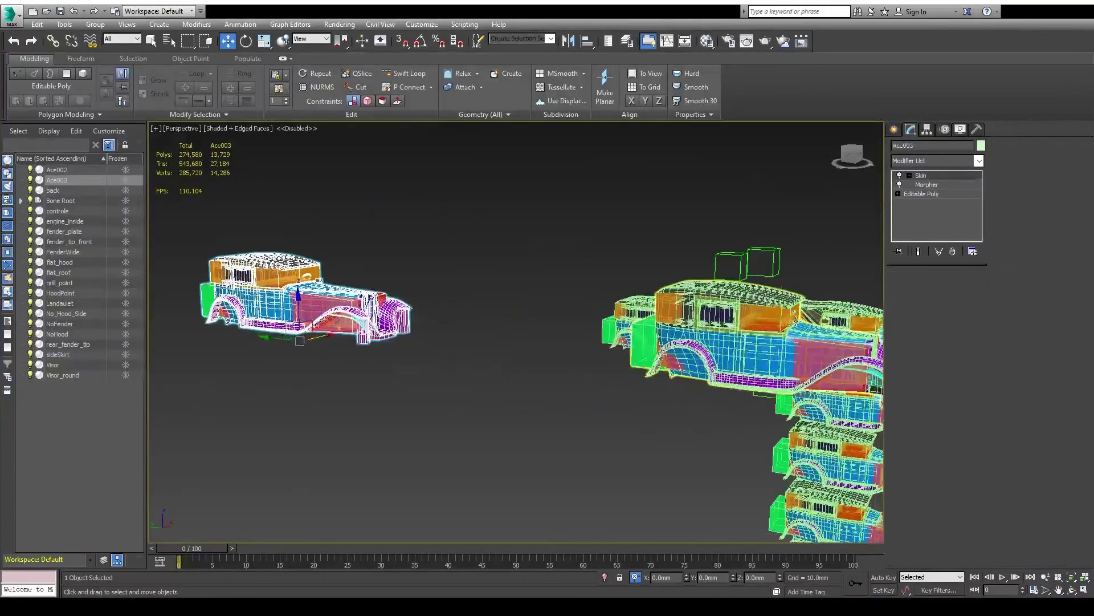
{"action": "left_click", "coordinate": [929, 185]}
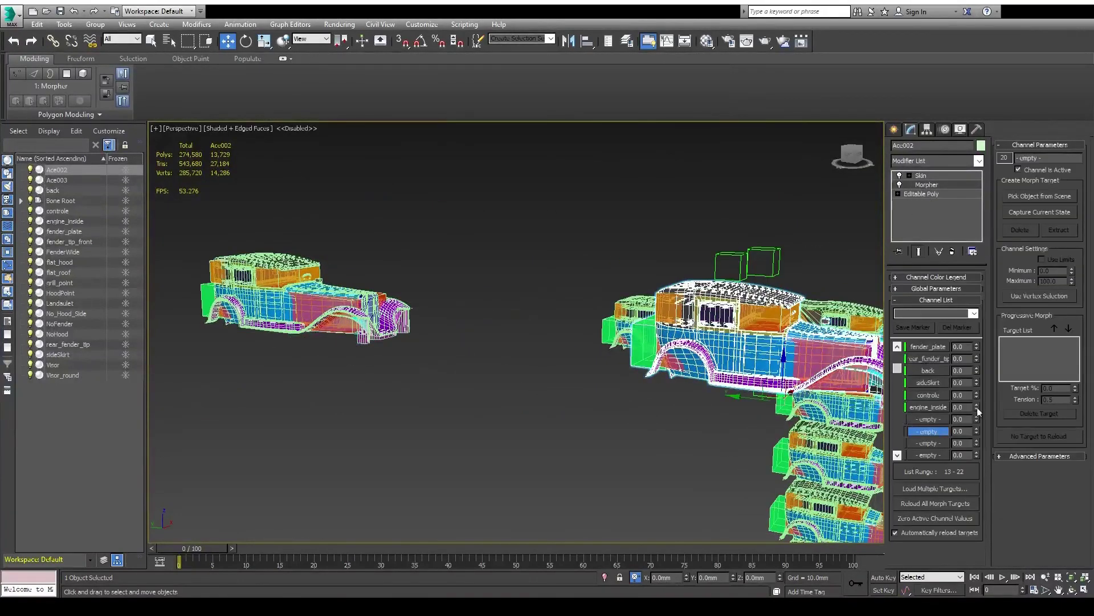
{"action": "left_click", "coordinate": [1039, 196]}
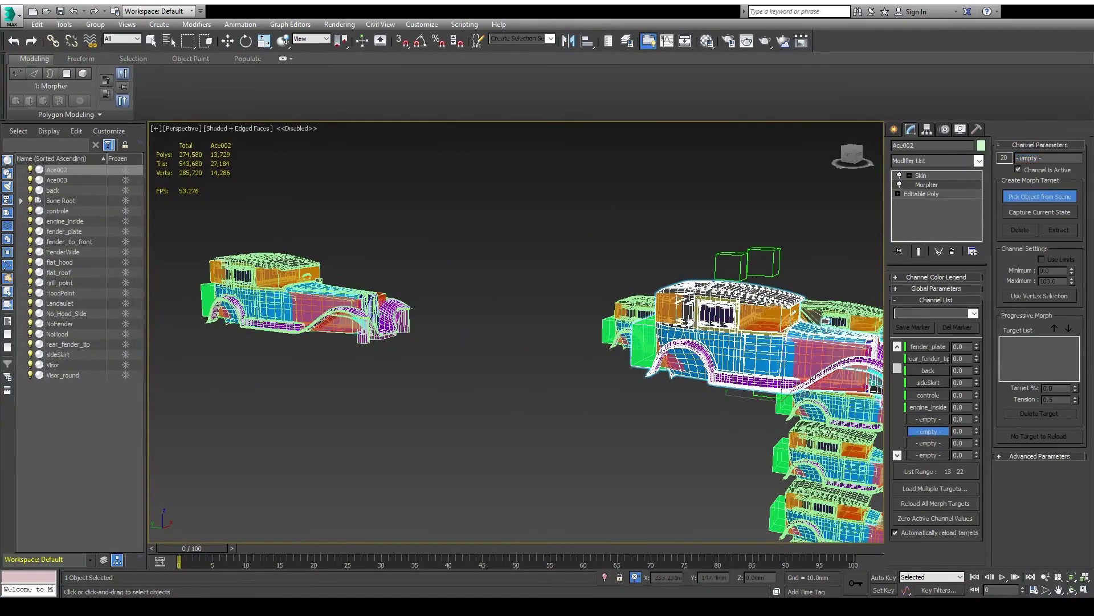
{"action": "left_click", "coordinate": [265, 292]}
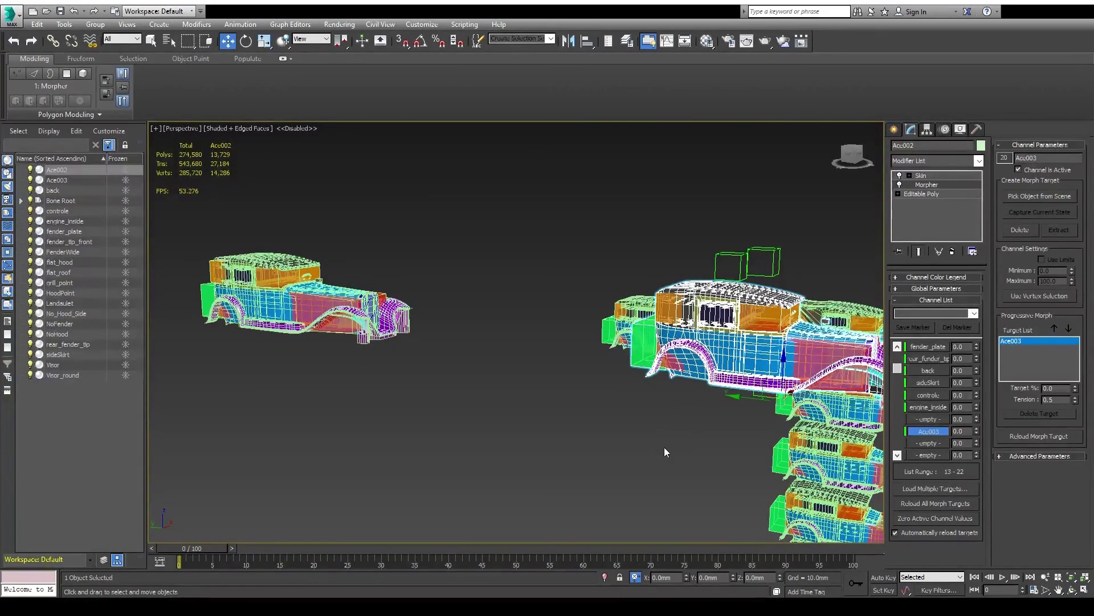
- Set Ace002's Ace003 morph channel to 100 and inspect the deformed car from several angles
{"action": "middle_click_drag", "start_coordinate": [386, 361], "coordinate": [170, 335]}
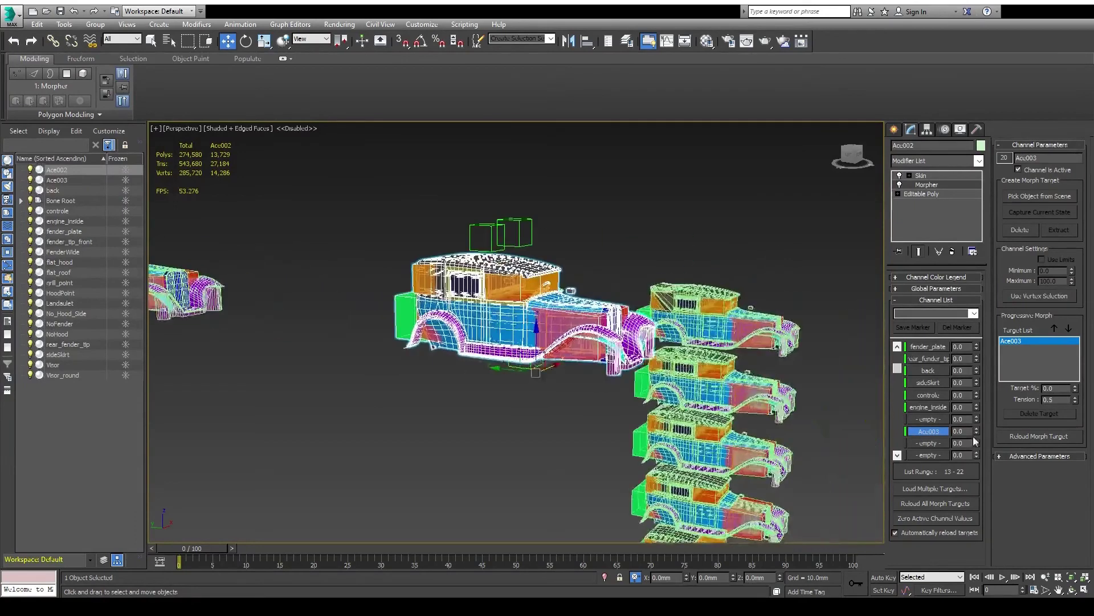
{"action": "left_click_drag", "start_coordinate": [978, 434], "coordinate": [979, 279]}
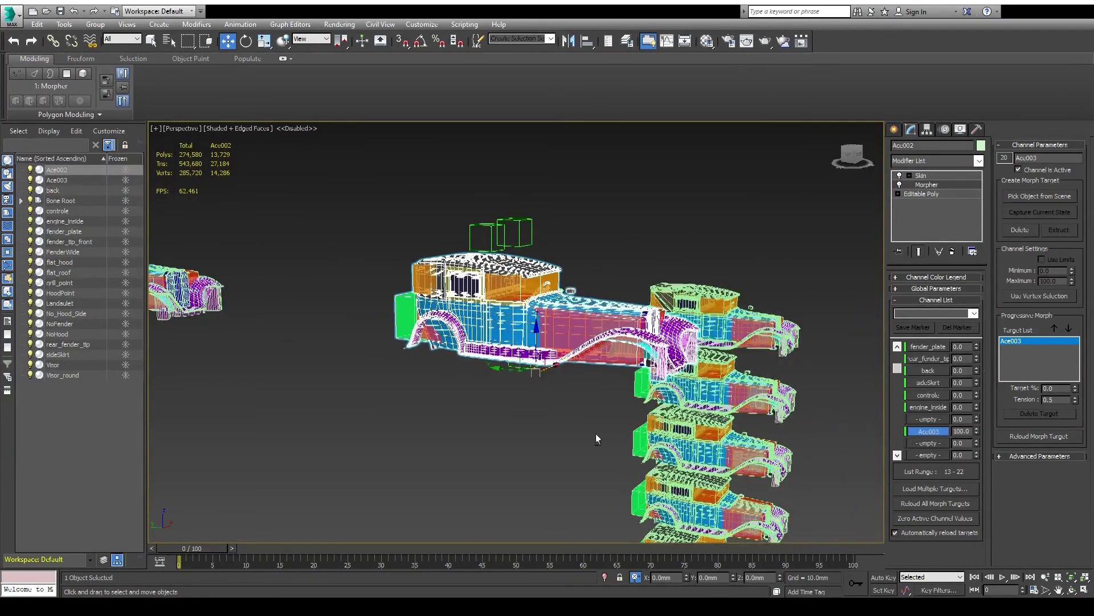
{"action": "middle_click_drag", "start_coordinate": [596, 433], "coordinate": [586, 405], "text": "alt"}
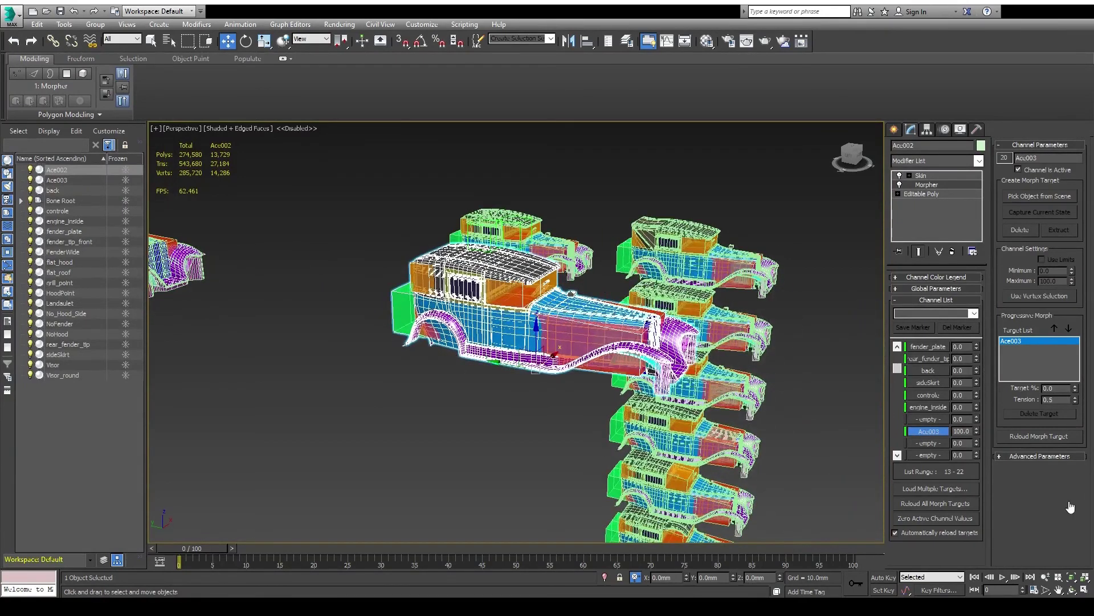
{"action": "middle_click_drag", "start_coordinate": [502, 393], "coordinate": [532, 420], "text": "alt"}
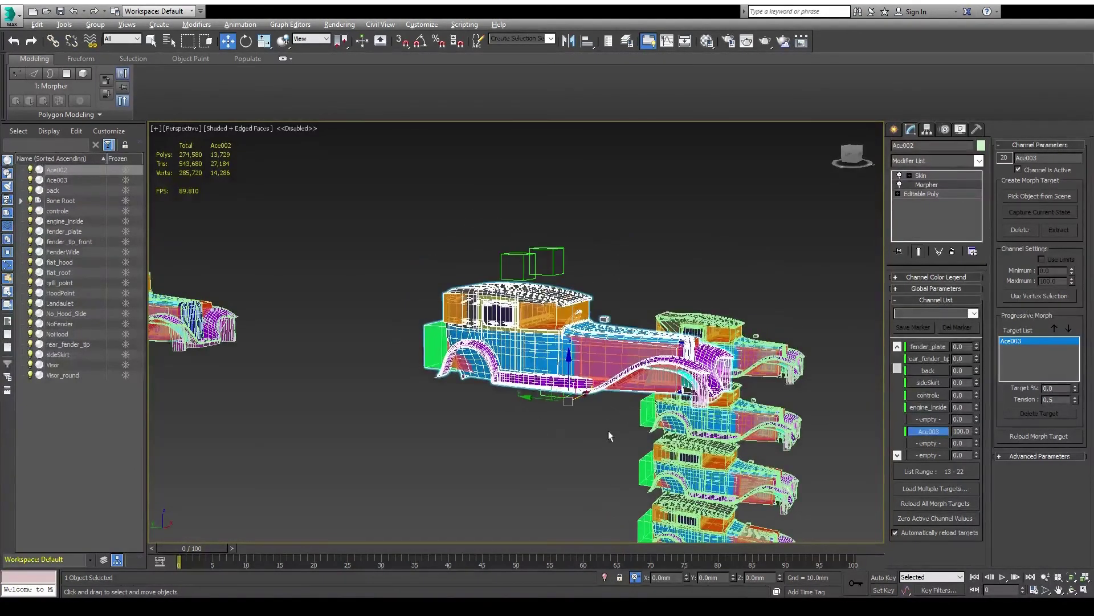
{"action": "middle_click_drag", "start_coordinate": [606, 433], "coordinate": [594, 376], "text": "alt"}
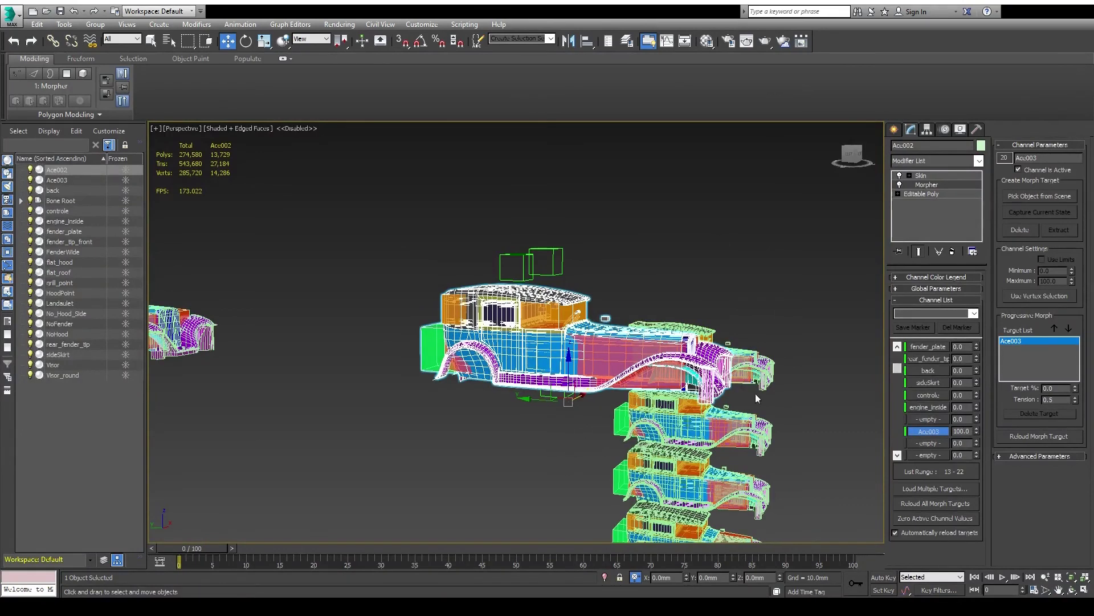
{"action": "middle_click_drag", "start_coordinate": [653, 395], "coordinate": [547, 425], "text": "alt"}
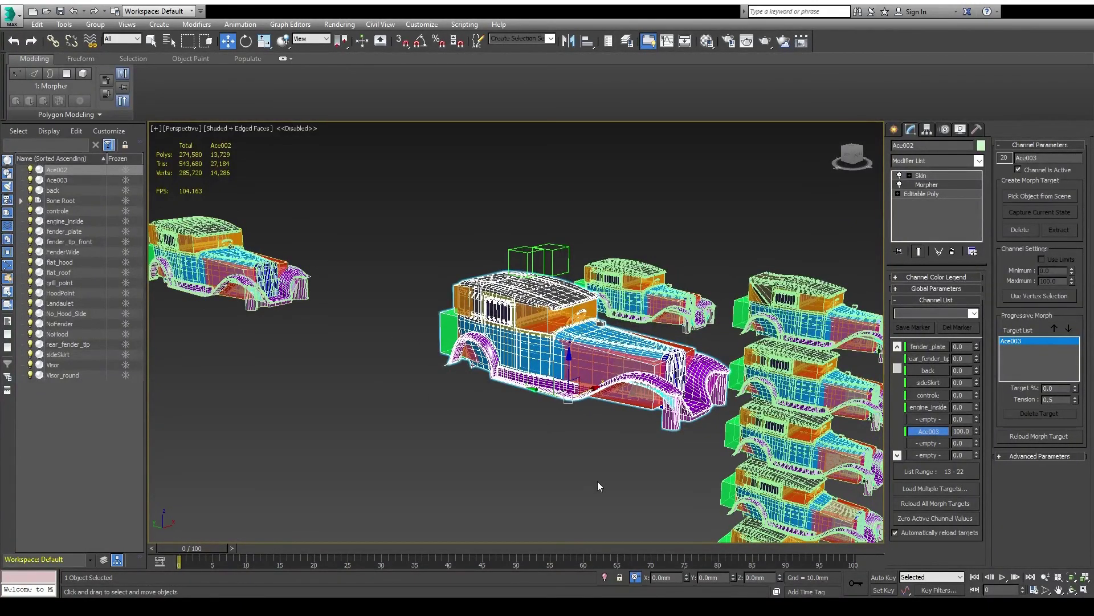
{"action": "middle_click_drag", "start_coordinate": [617, 486], "coordinate": [642, 476], "text": "alt"}
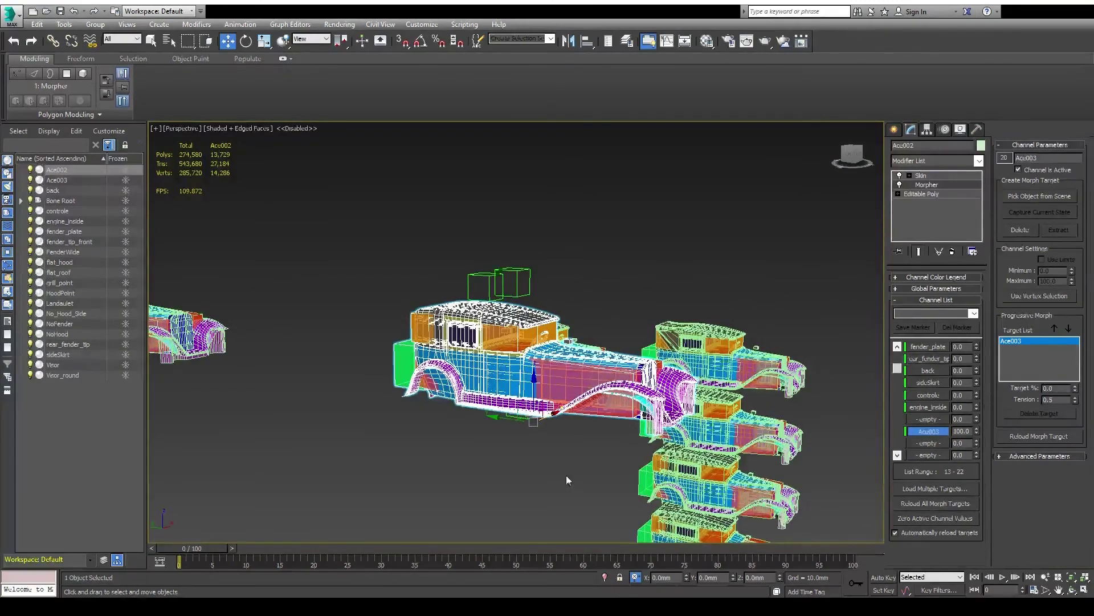
- Clone the morphed car Ace002 straight below the original and remove the Skin modifier from the copy
{"action": "middle_click_drag", "start_coordinate": [566, 474], "coordinate": [564, 285]}
{"action": "left_click_drag", "start_coordinate": [576, 256], "coordinate": [576, 338], "text": "shift"}
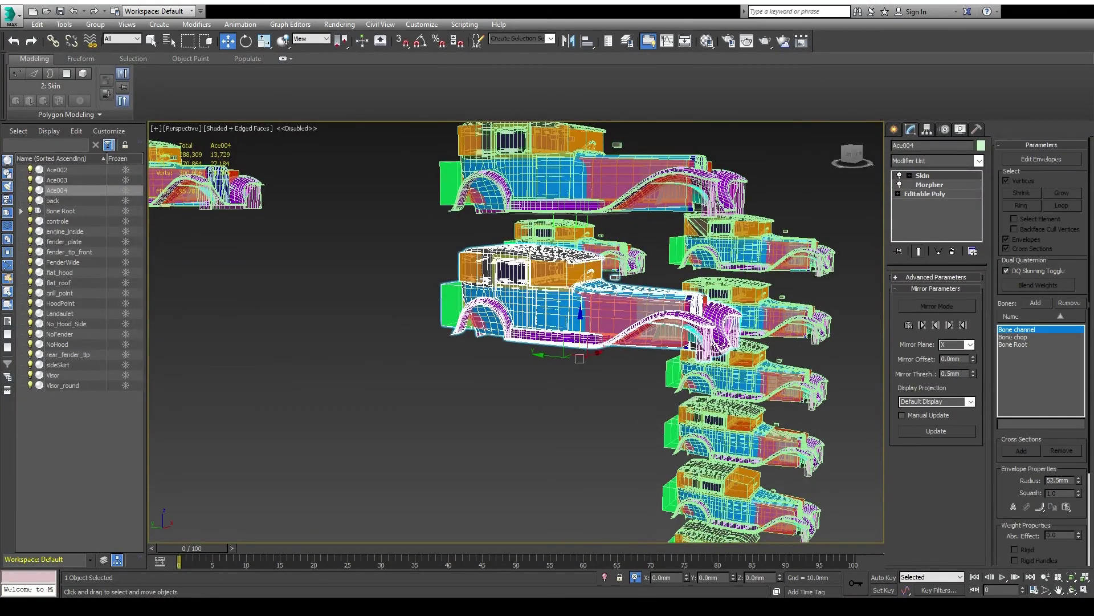
{"action": "left_click", "coordinate": [953, 251]}
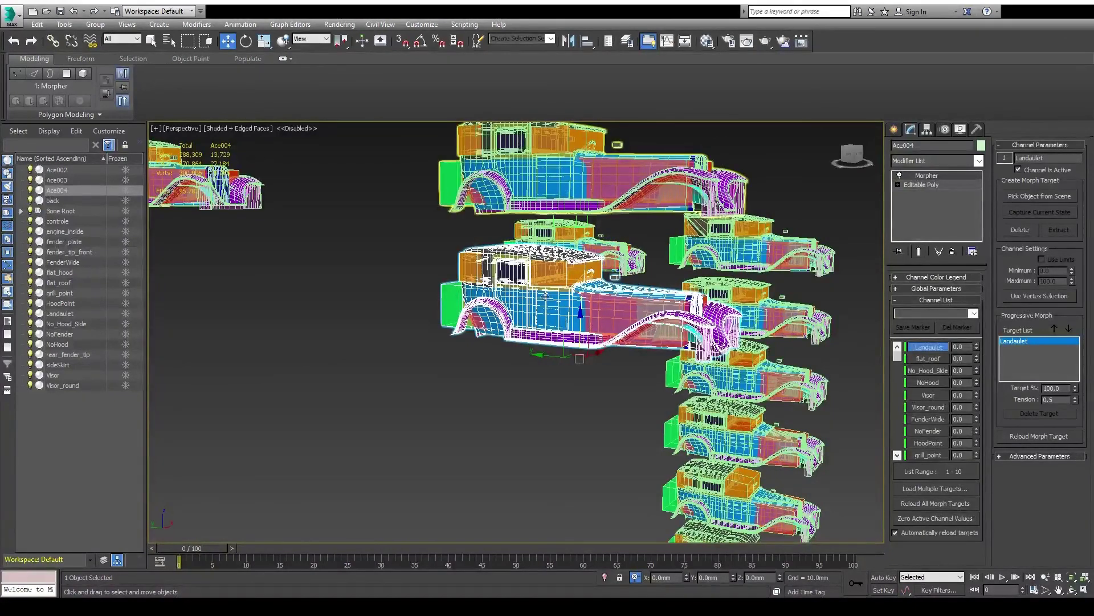
- Select the whole column of existing morph target cars to check how many there are
{"action": "middle_click_drag", "start_coordinate": [626, 257], "coordinate": [556, 311], "text": "alt"}
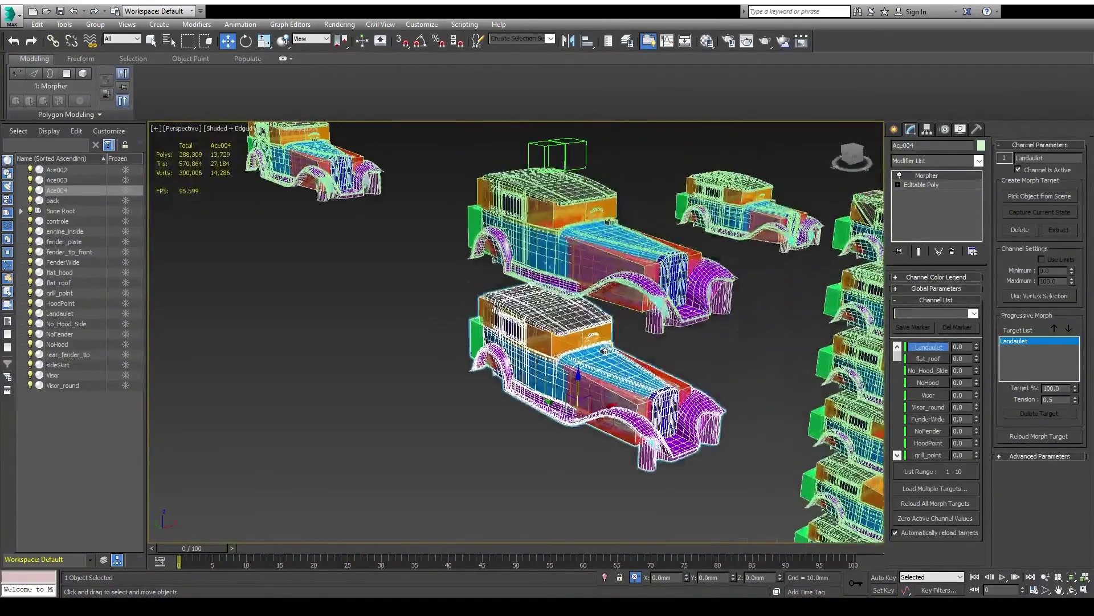
{"action": "middle_click_drag", "start_coordinate": [565, 421], "coordinate": [426, 279], "text": "alt"}
{"action": "scroll", "coordinate": [426, 278], "scroll_direction": "down", "scroll_amount": 5}
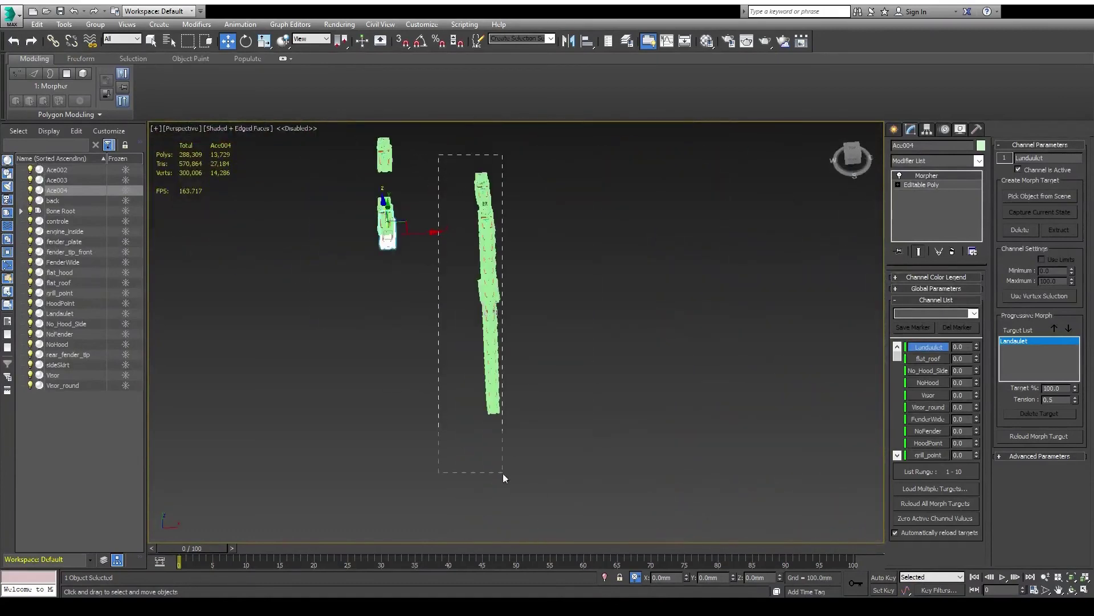
{"action": "left_click_drag", "start_coordinate": [499, 474], "coordinate": [495, 471]}
{"action": "middle_click_drag", "start_coordinate": [411, 345], "coordinate": [463, 414]}
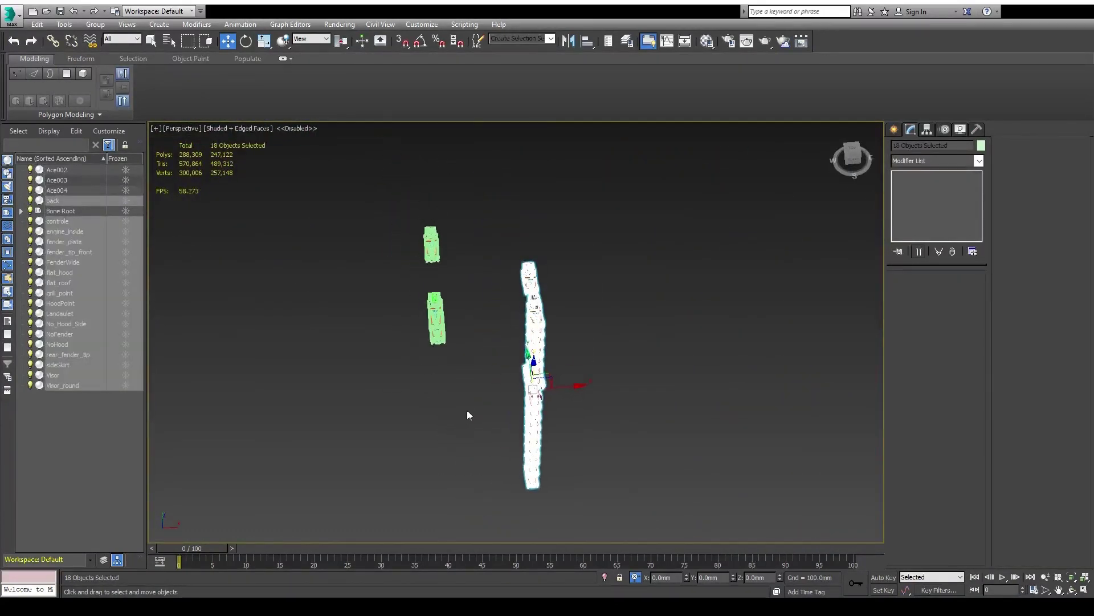
- Clone the unskinned car Ace004 straight down into a column of 17 further copies
{"action": "middle_click_drag", "start_coordinate": [463, 460], "coordinate": [521, 348], "text": "alt"}
{"action": "left_click", "coordinate": [486, 419]}
{"action": "mouse_move", "coordinate": [486, 419]}
{"action": "middle_mouse_down", "text": "alt"}
{"action": "mouse_move", "coordinate": [487, 381]}
{"action": "mouse_move", "coordinate": [494, 421]}
{"action": "middle_mouse_up", "text": "alt"}
{"action": "middle_click_drag", "start_coordinate": [478, 323], "coordinate": [525, 354], "text": "alt"}
{"action": "left_click", "coordinate": [518, 328]}
{"action": "scroll", "coordinate": [525, 353], "scroll_direction": "up", "scroll_amount": 5}
{"action": "left_click_drag", "start_coordinate": [514, 287], "coordinate": [513, 394], "text": "shift"}
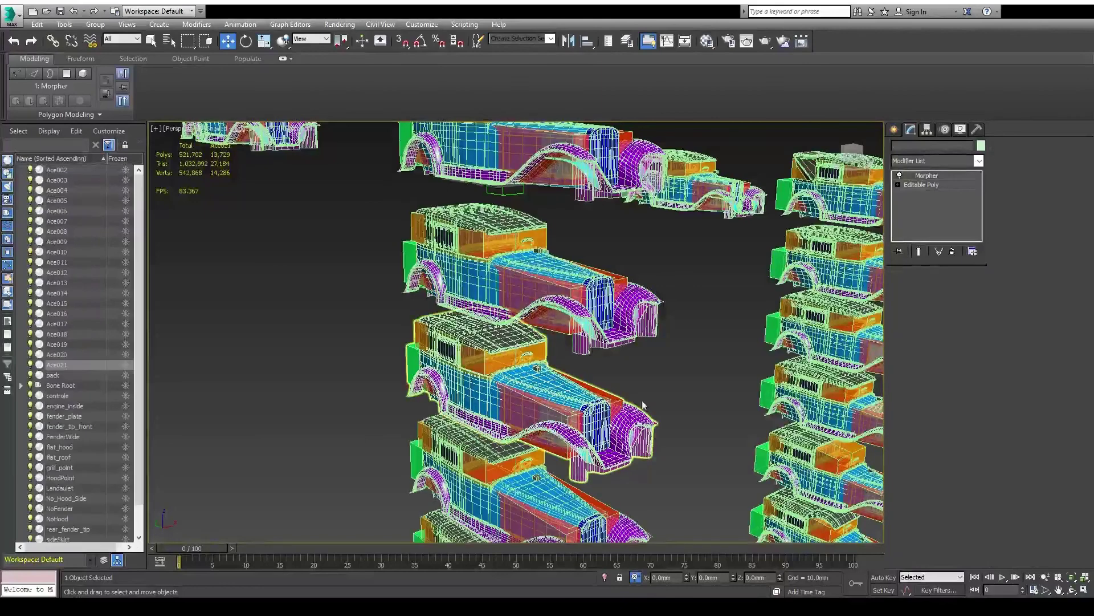
- Delete the Morpher modifier from the rigged car Ace002 above the column of copies, keeping its Skin modifier
{"action": "scroll", "coordinate": [676, 371], "scroll_direction": "down", "scroll_amount": 5}
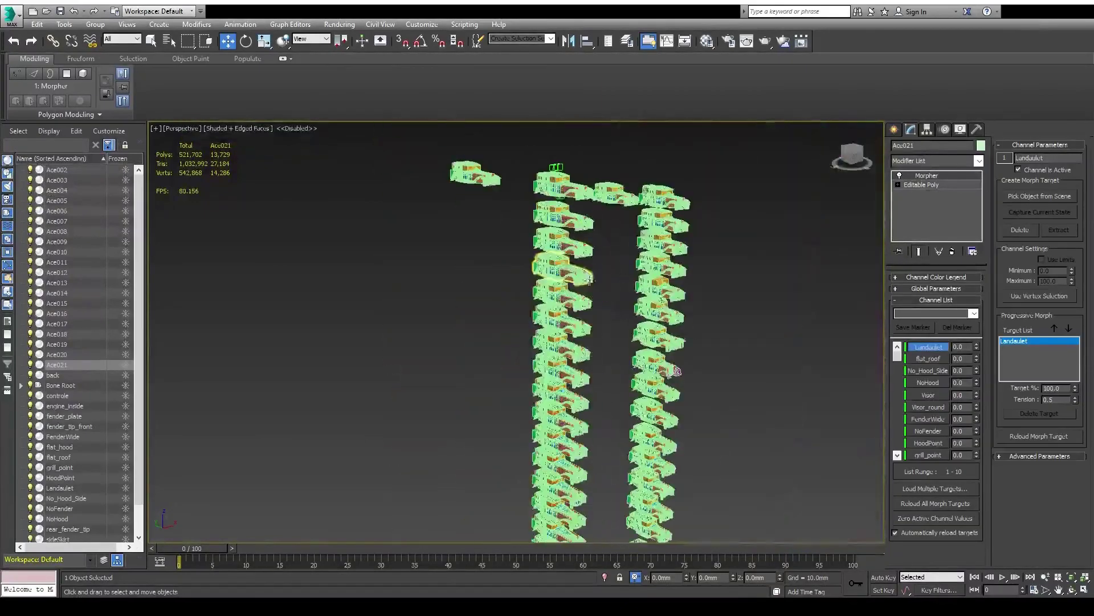
{"action": "middle_click_drag", "start_coordinate": [505, 289], "coordinate": [489, 356], "text": "alt"}
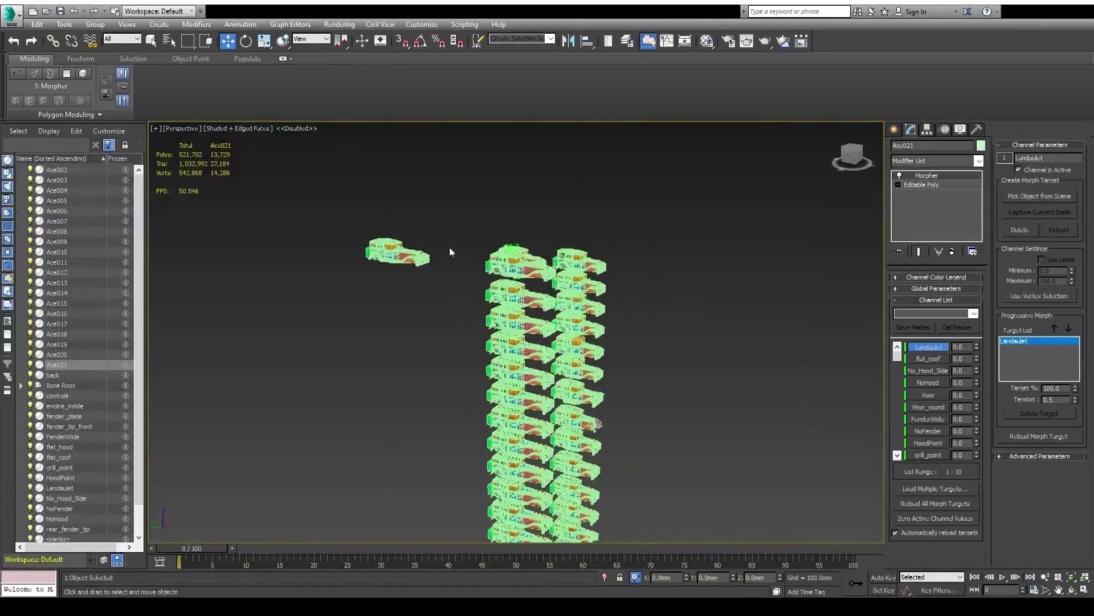
{"action": "scroll", "coordinate": [445, 251], "scroll_direction": "up", "scroll_amount": 4}
{"action": "left_click", "coordinate": [593, 286]}
{"action": "middle_click_drag", "start_coordinate": [594, 286], "coordinate": [558, 332]}
{"action": "scroll", "coordinate": [558, 332], "scroll_direction": "up", "scroll_amount": 5}
{"action": "scroll", "coordinate": [516, 334], "scroll_direction": "down", "scroll_amount": 6}
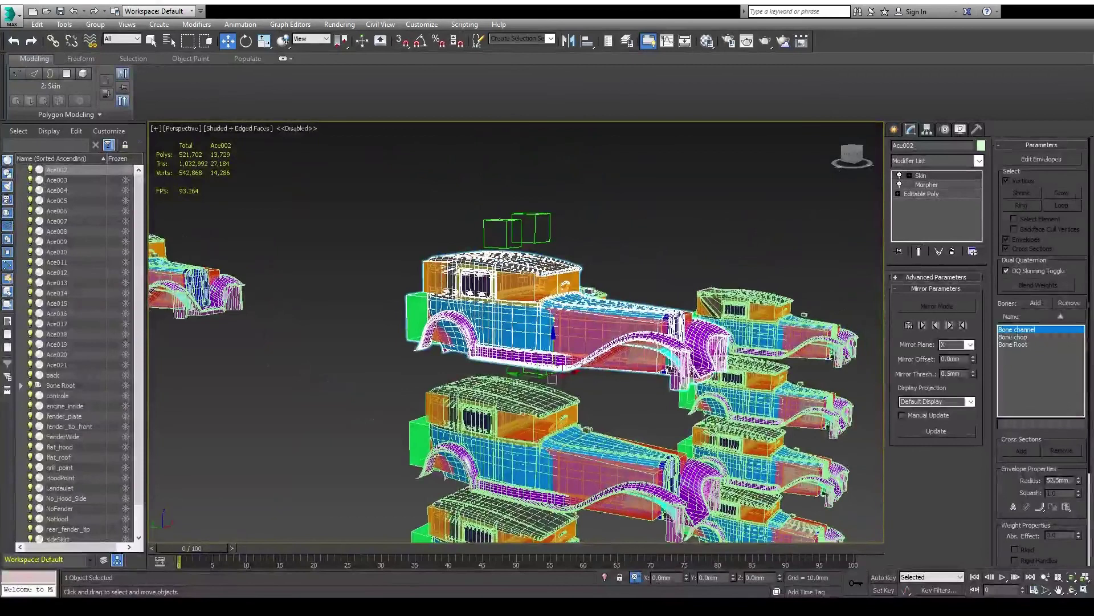
{"action": "left_click", "coordinate": [943, 186]}
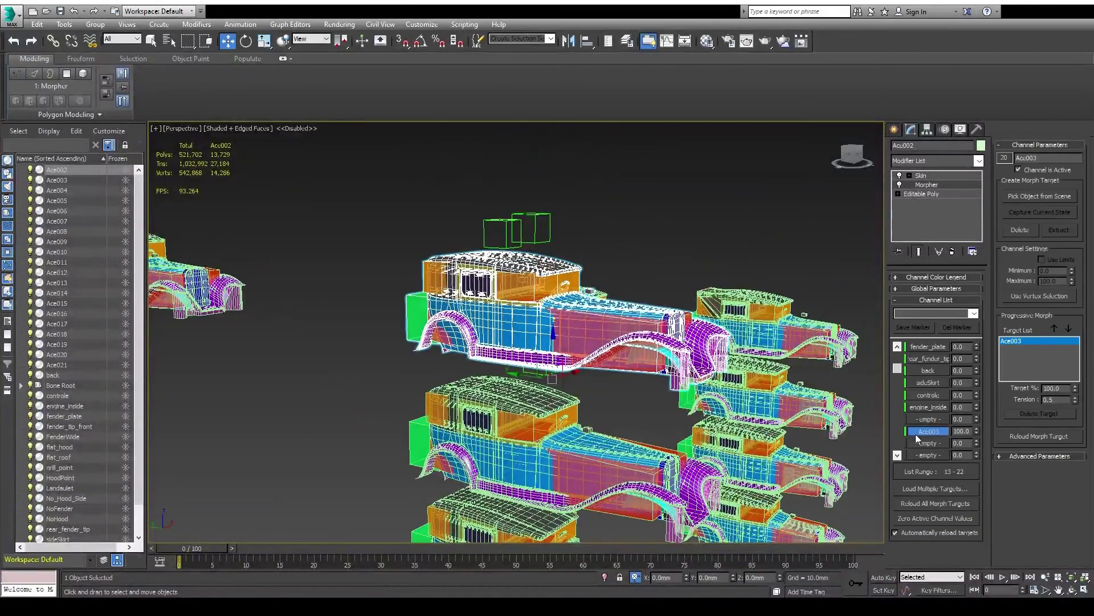
{"action": "middle_click_drag", "start_coordinate": [331, 372], "coordinate": [308, 372], "text": "alt"}
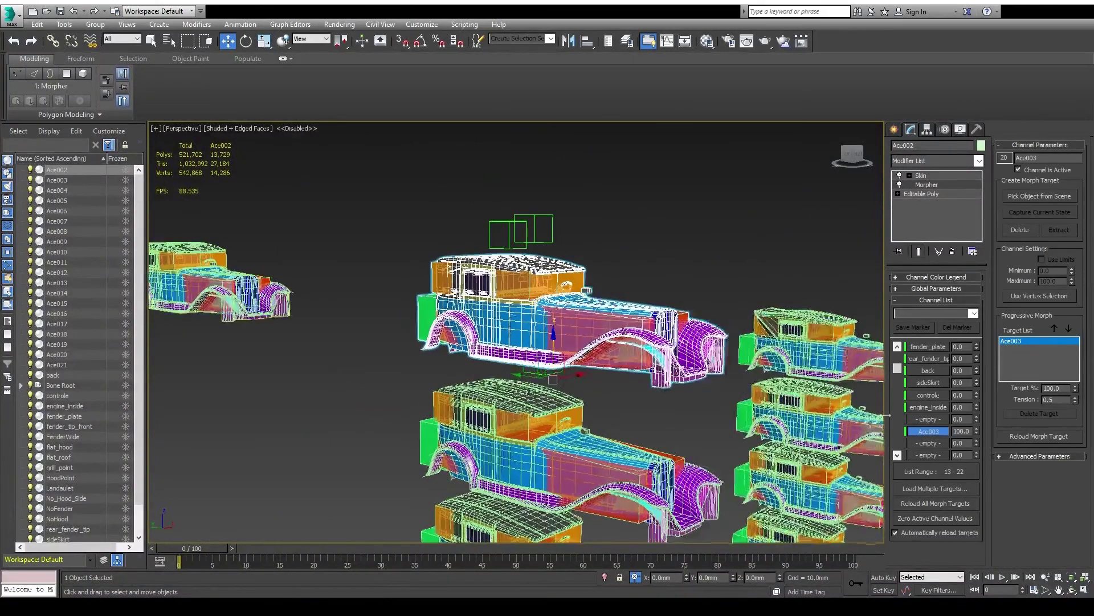
{"action": "left_click", "coordinate": [918, 192]}
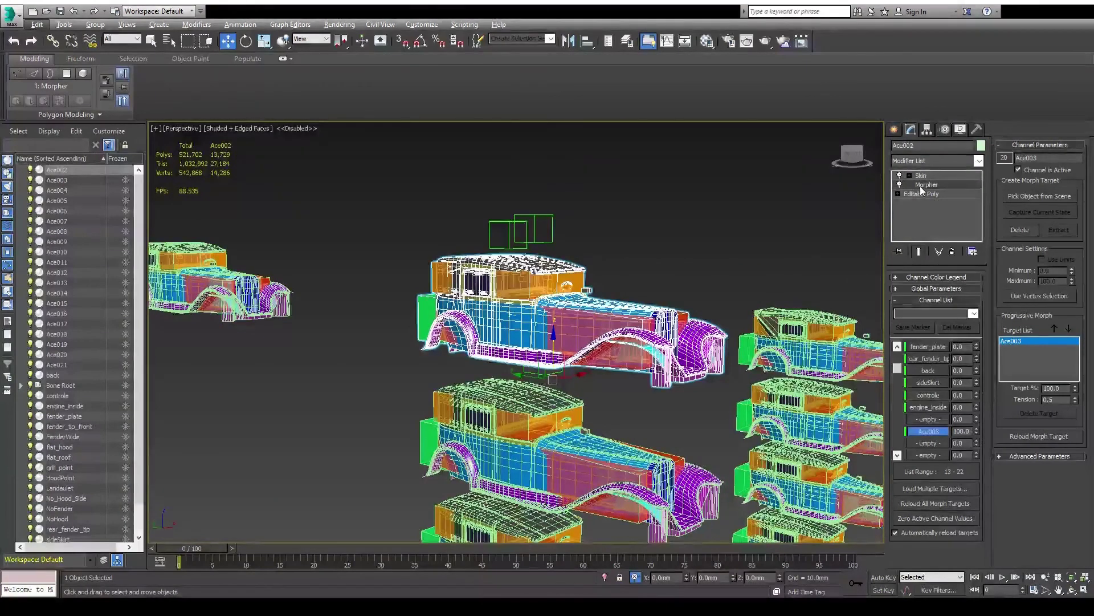
{"action": "key", "text": "alt"}
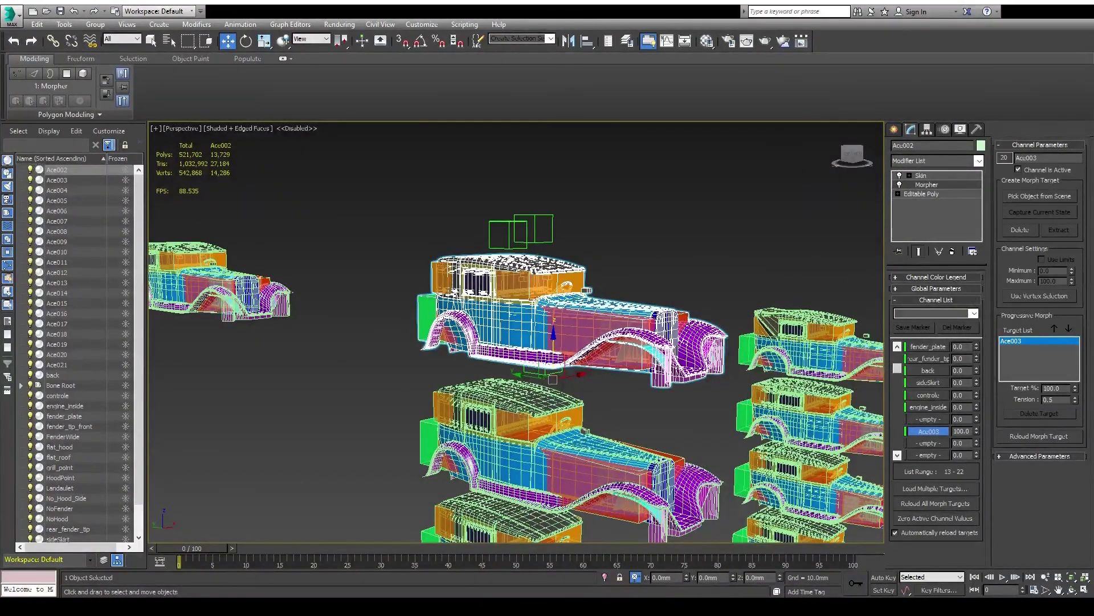
{"action": "left_click", "coordinate": [952, 252]}
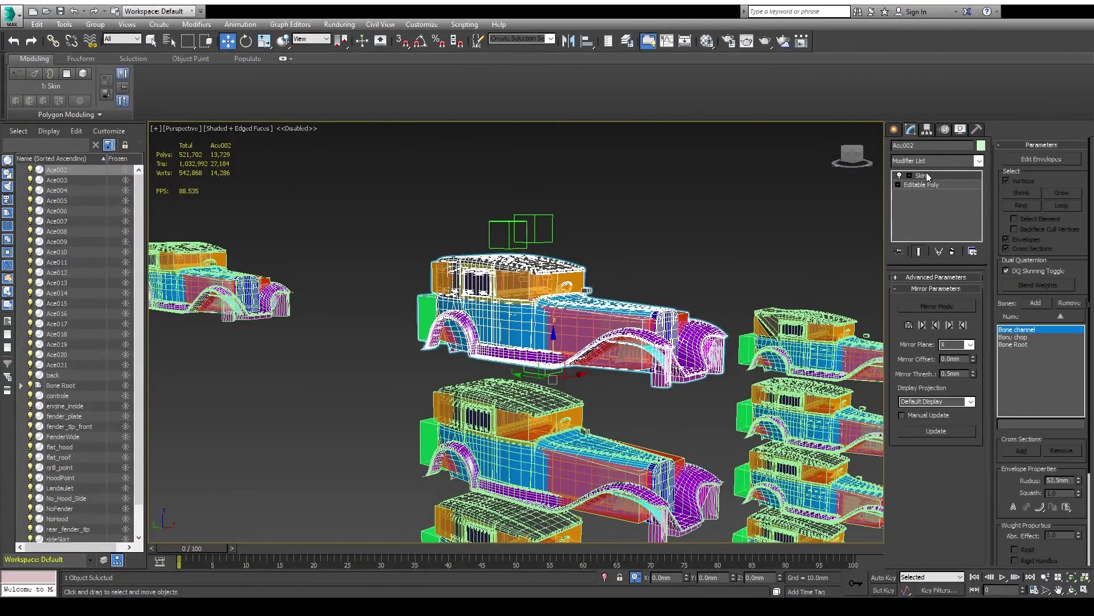
- Test the car's remaining skinning by lowering the Bone chop helper about 91 mm, and undo the move
{"action": "scroll", "coordinate": [651, 308], "scroll_direction": "up", "scroll_amount": 5}
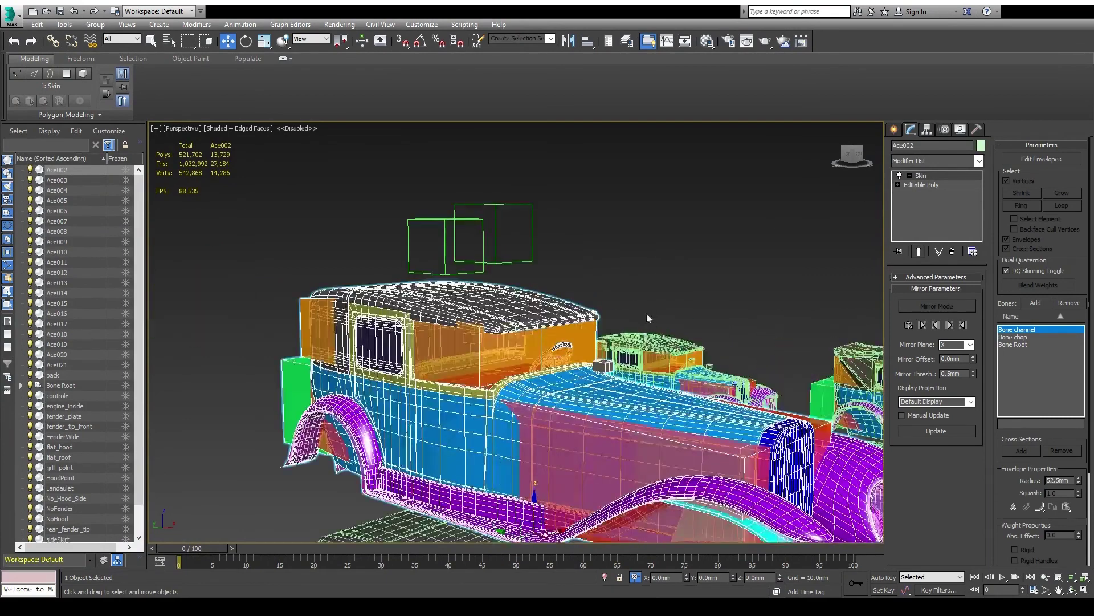
{"action": "middle_click_drag", "start_coordinate": [660, 304], "coordinate": [658, 289]}
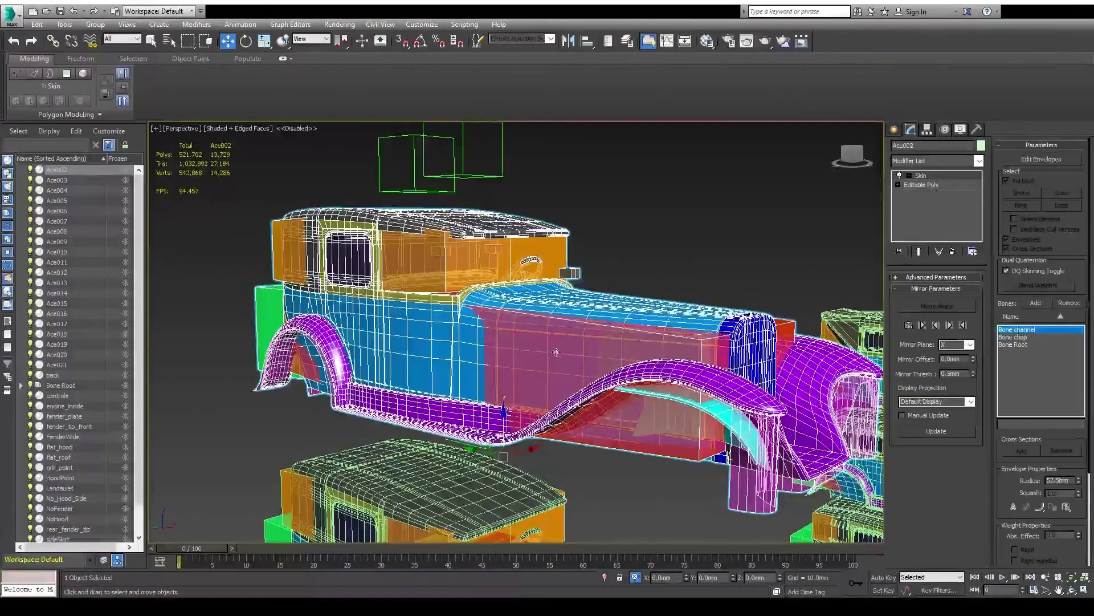
{"action": "scroll", "coordinate": [551, 359], "scroll_direction": "down", "scroll_amount": 5}
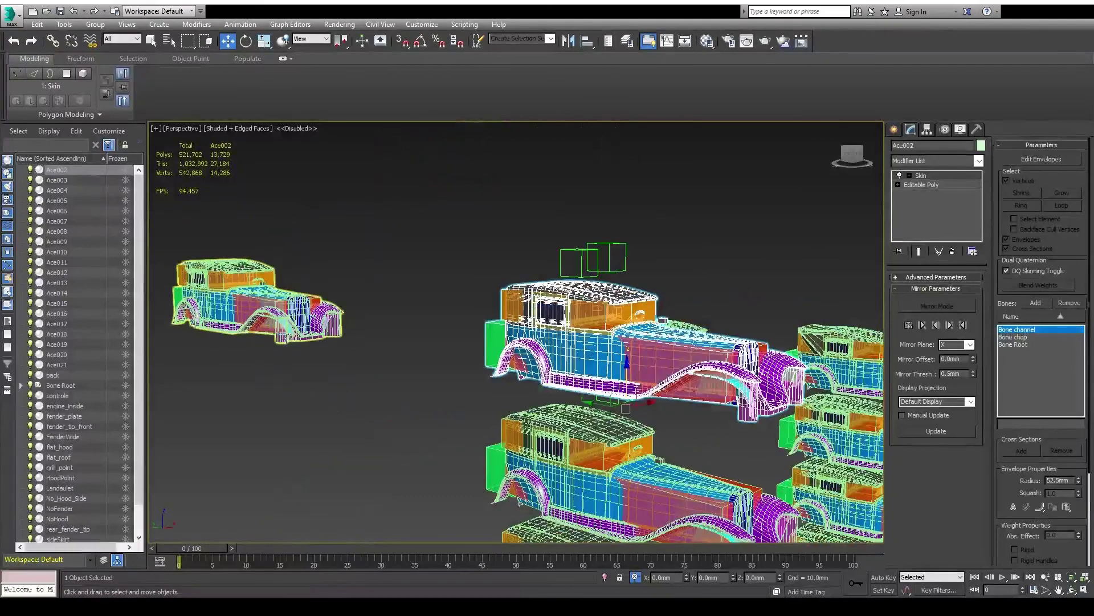
{"action": "middle_click_drag", "start_coordinate": [593, 353], "coordinate": [614, 280], "text": "alt"}
{"action": "scroll", "coordinate": [661, 342], "scroll_direction": "up", "scroll_amount": 4}
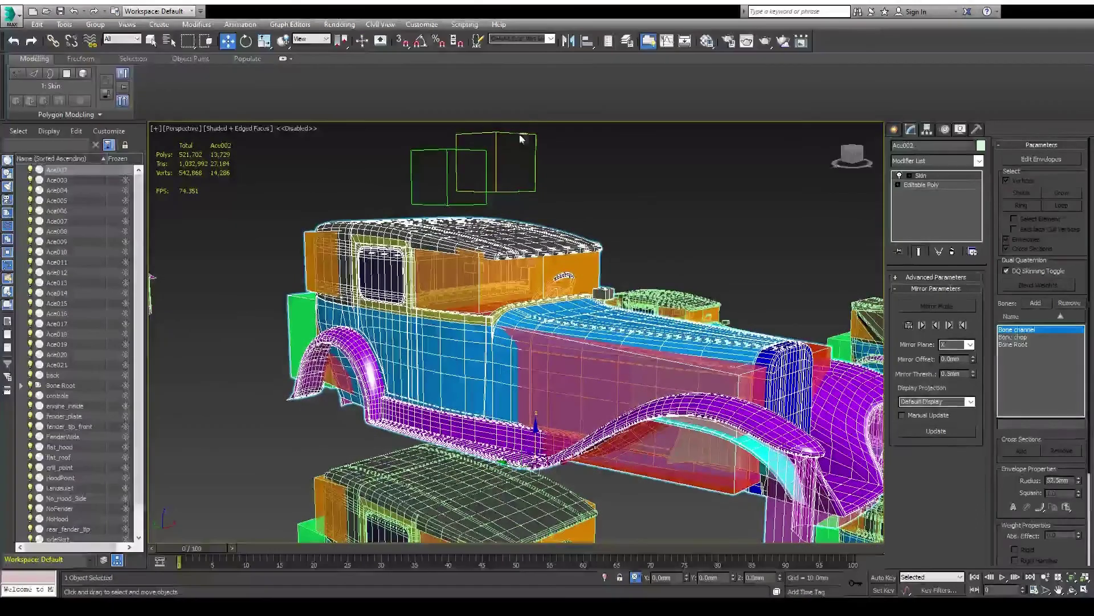
{"action": "left_click", "coordinate": [495, 133]}
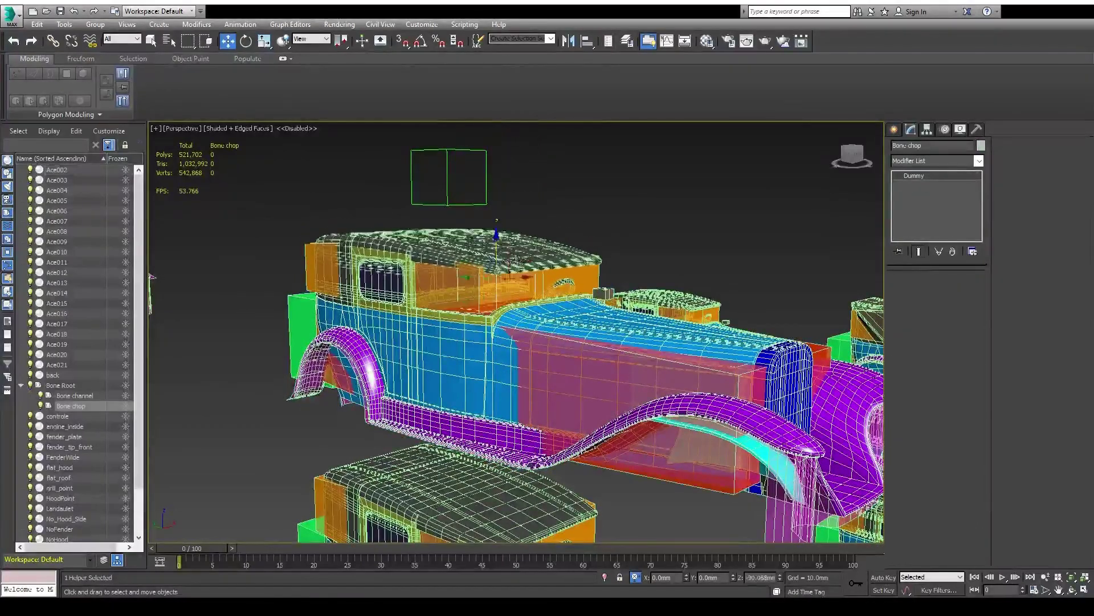
{"action": "key", "text": "ctrl+z"}
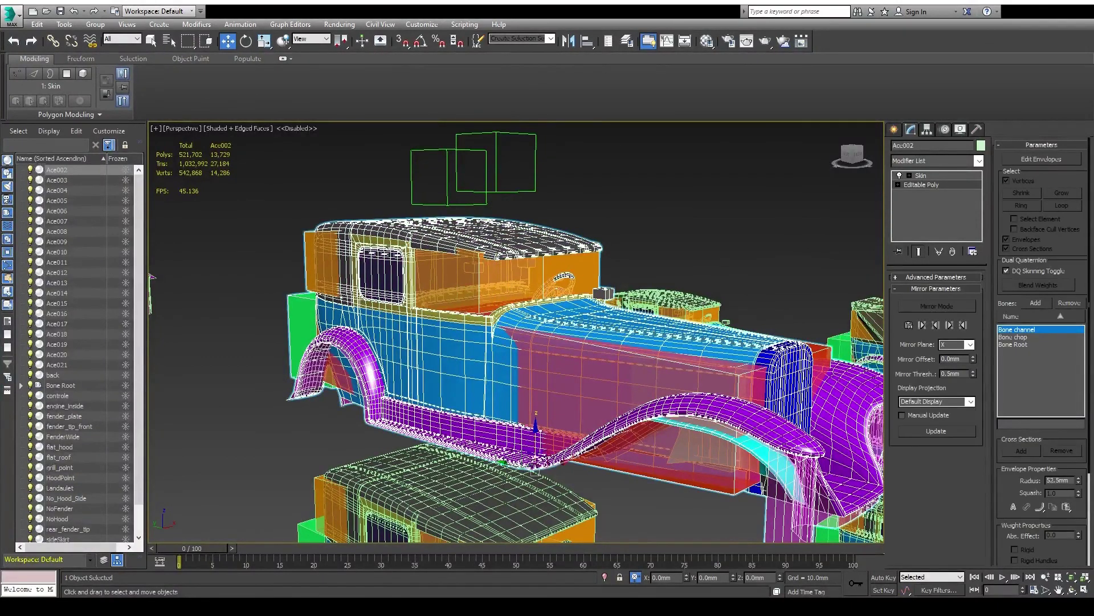
- Add a fresh Morpher modifier to Ace002 between its Editable Poly and Skin, and deselect the car
{"action": "left_click", "coordinate": [922, 185]}
{"action": "left_click", "coordinate": [944, 159]}
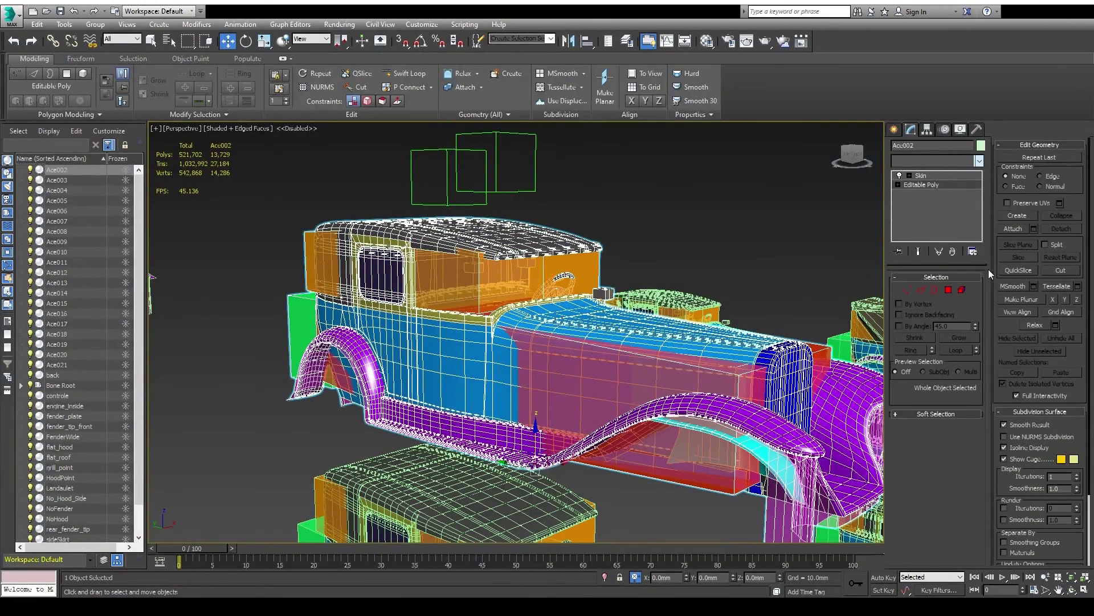
{"action": "type", "text": "mor"}
{"action": "key", "text": "Return"}
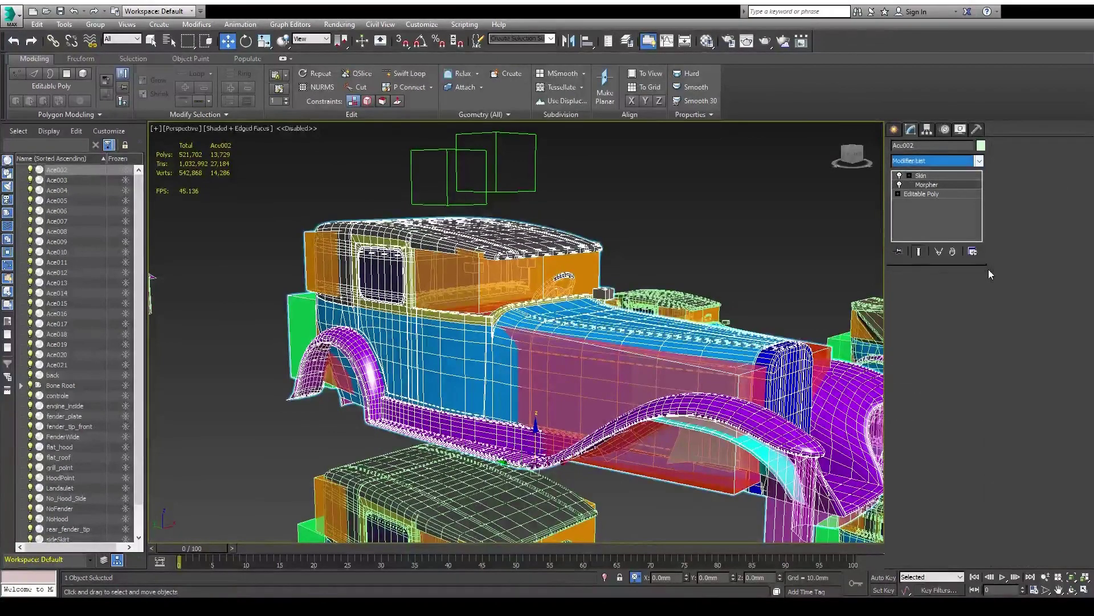
{"action": "left_click", "coordinate": [749, 230]}
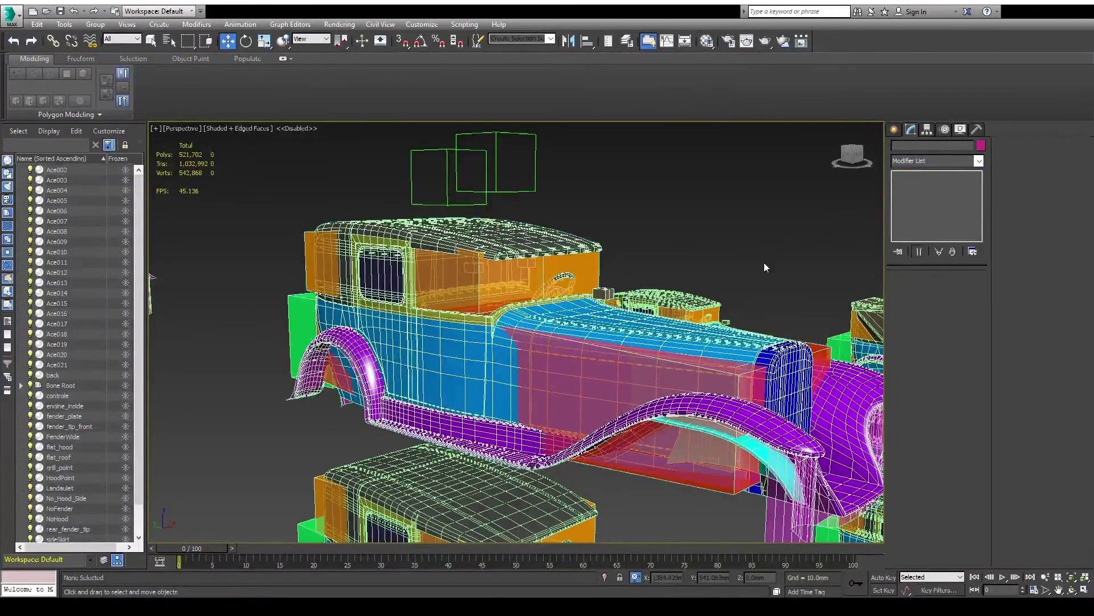
- Set the Landaulet morph channel of Ace004, the first copy below the rigged car, to 100 and rename the copy Landaulet
{"action": "scroll", "coordinate": [765, 265], "scroll_direction": "down", "scroll_amount": 3}
{"action": "middle_click_drag", "start_coordinate": [764, 265], "coordinate": [732, 142]}
{"action": "left_click", "coordinate": [708, 318]}
{"action": "scroll", "coordinate": [798, 285], "scroll_direction": "up", "scroll_amount": 6}
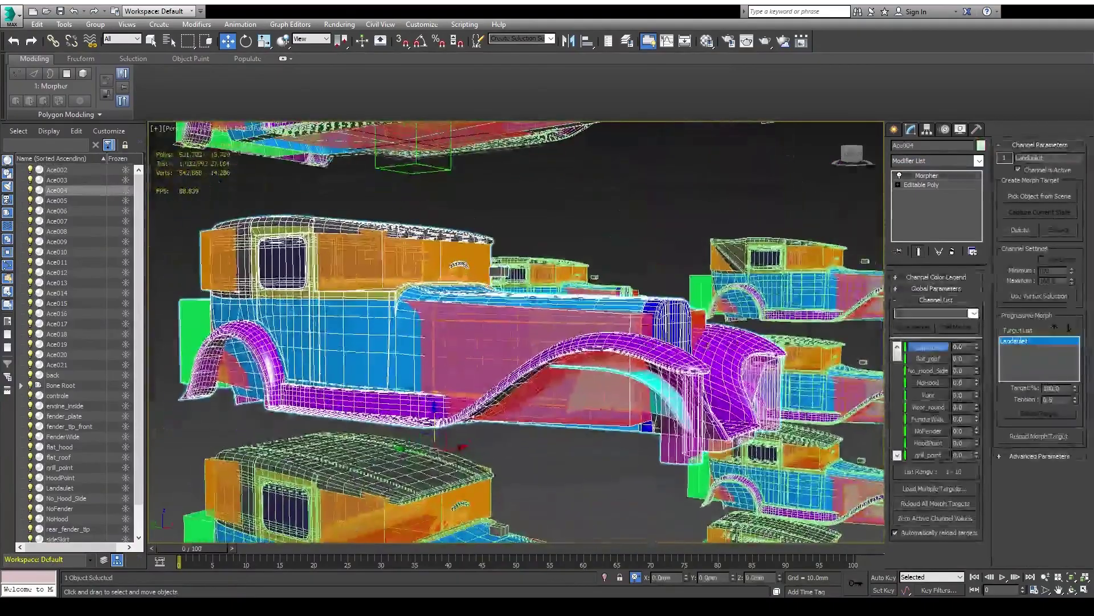
{"action": "middle_click_drag", "start_coordinate": [339, 303], "coordinate": [448, 290], "text": "alt"}
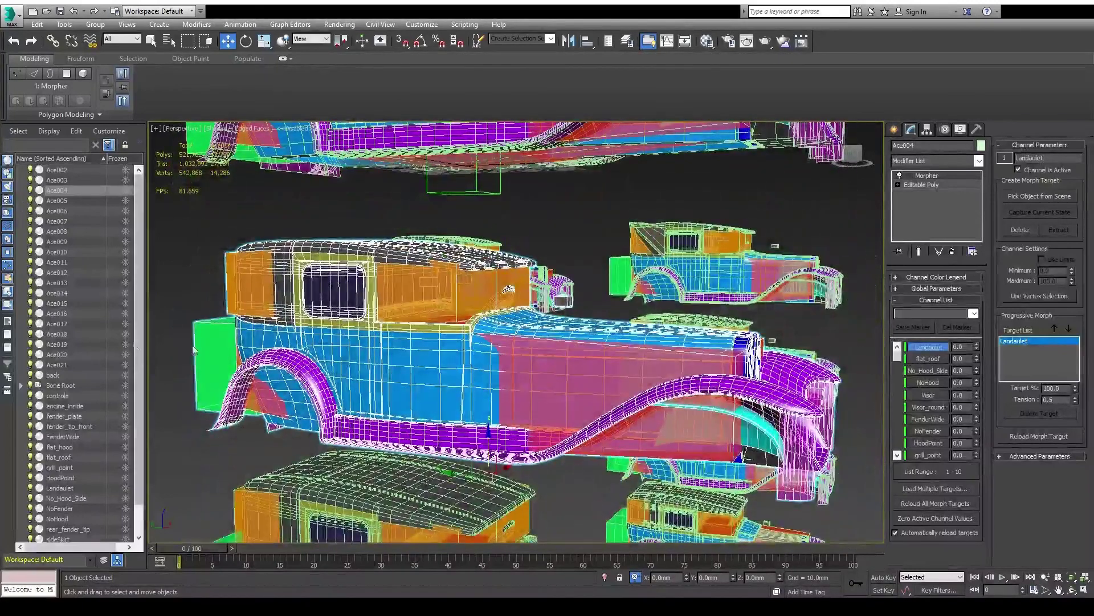
{"action": "left_click", "coordinate": [898, 455]}
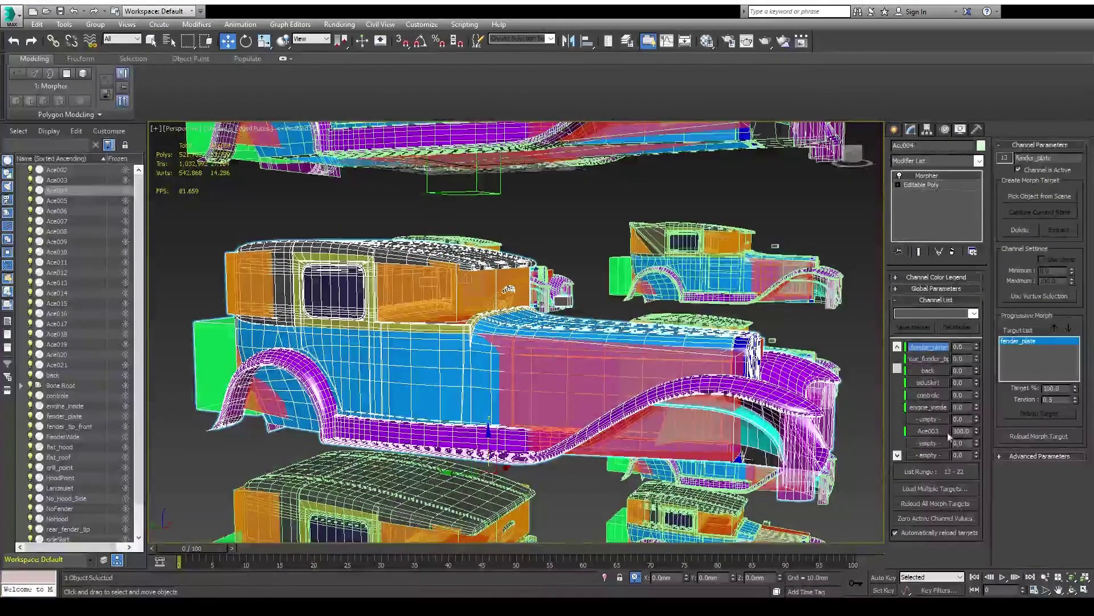
{"action": "left_click_drag", "start_coordinate": [900, 366], "coordinate": [900, 348]}
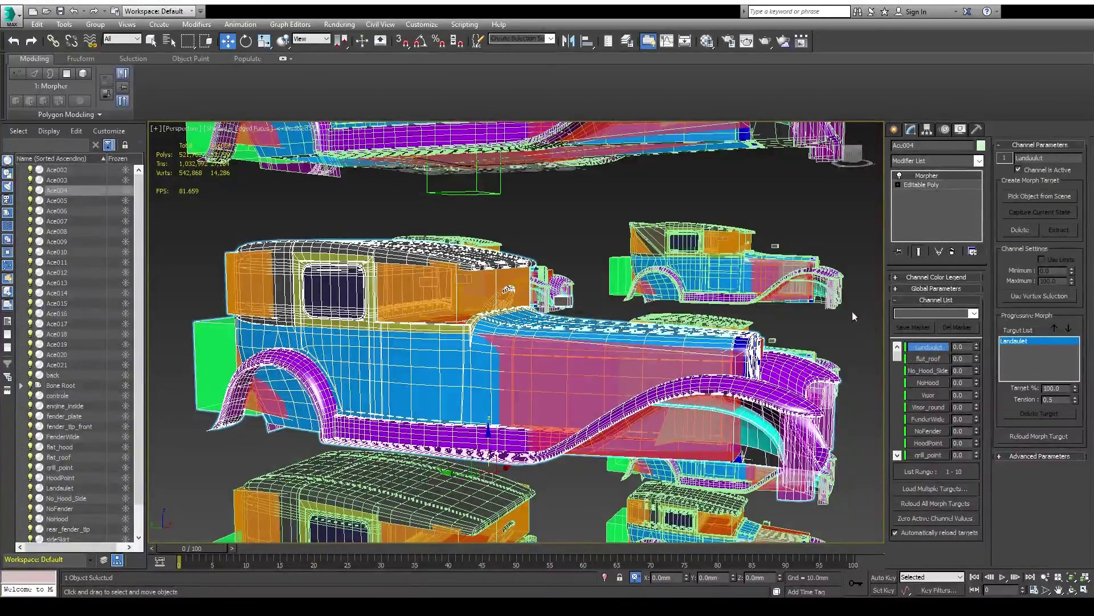
{"action": "left_click_drag", "start_coordinate": [976, 348], "coordinate": [977, 127]}
{"action": "middle_click_drag", "start_coordinate": [393, 284], "coordinate": [505, 325]}
{"action": "scroll", "coordinate": [539, 296], "scroll_direction": "down", "scroll_amount": 2}
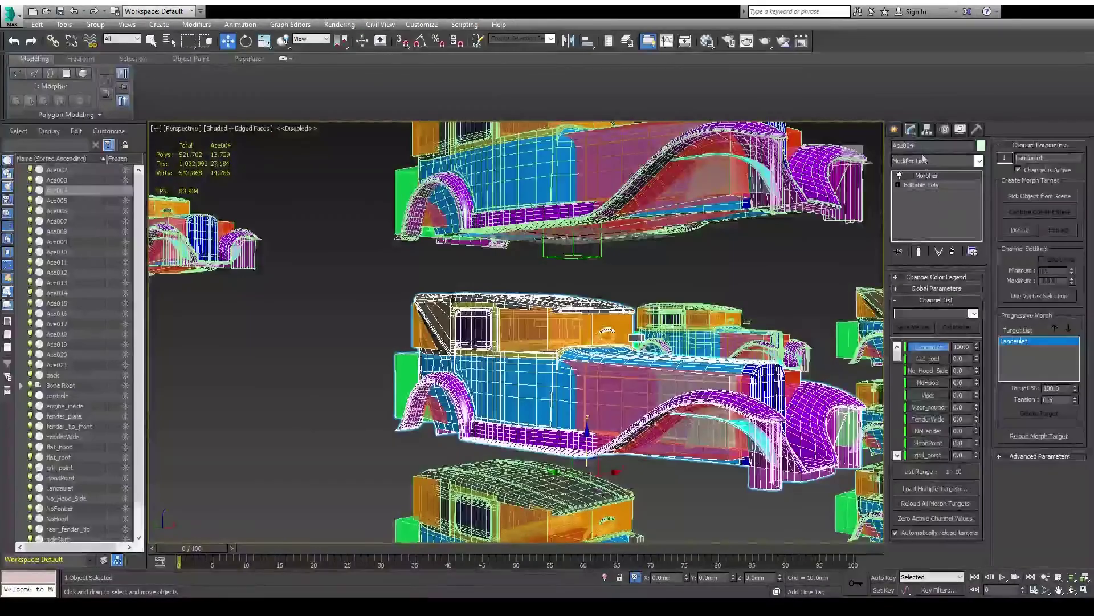
{"action": "double_click", "coordinate": [926, 145]}
{"action": "type", "text": "Landaulet"}
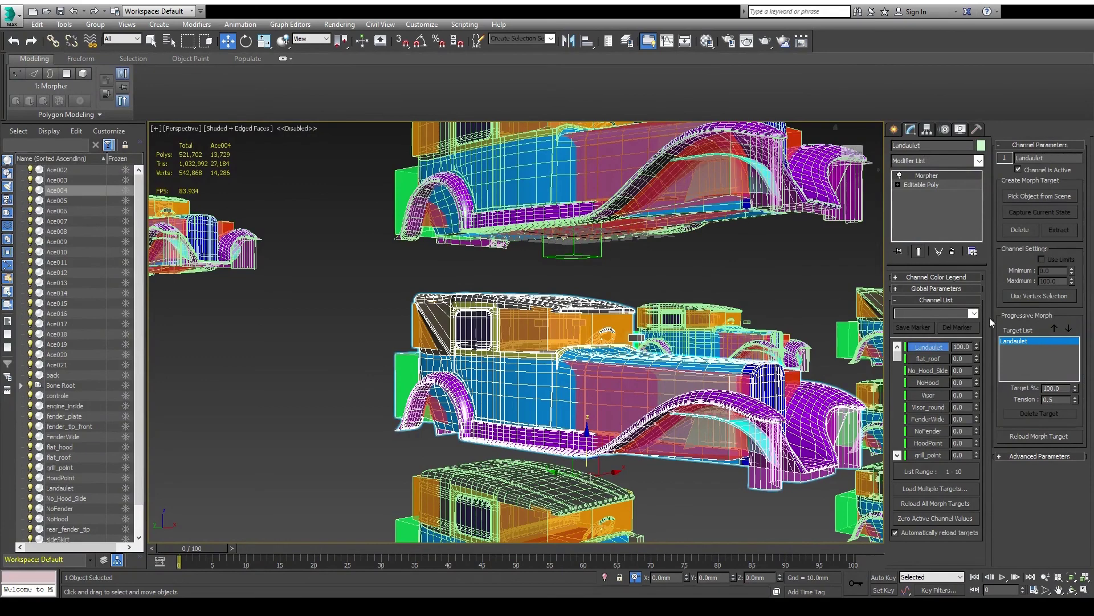
- Set the flat_roof morph channel of the second copy, Ace005, to 100 and rename the copy FlatRoof
{"action": "middle_click_drag", "start_coordinate": [679, 468], "coordinate": [669, 240]}
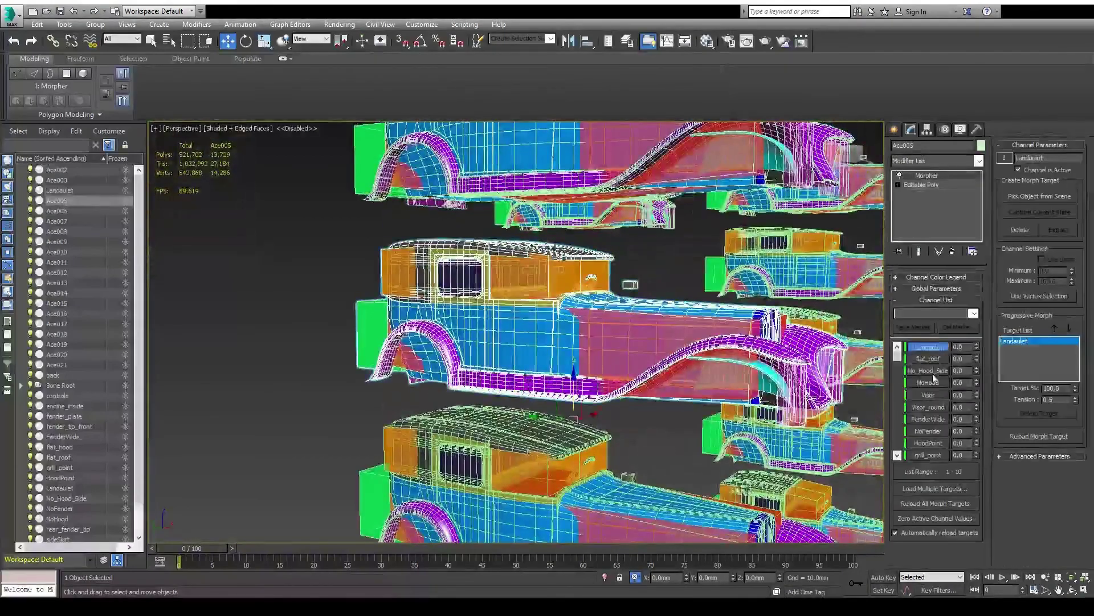
{"action": "left_click_drag", "start_coordinate": [976, 361], "coordinate": [941, 168]}
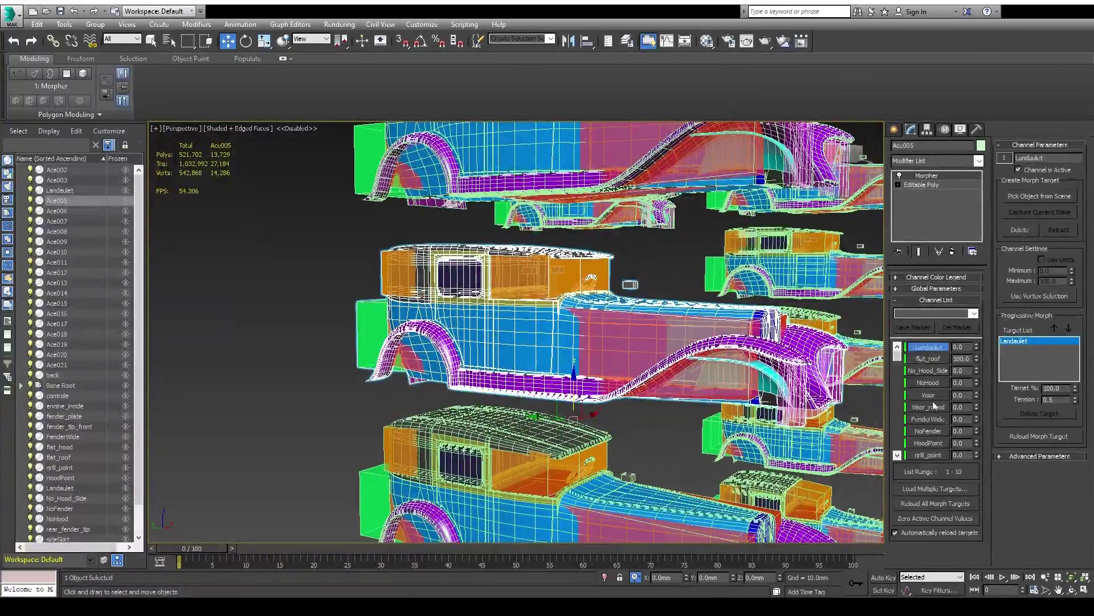
{"action": "double_click", "coordinate": [937, 146]}
{"action": "type", "text": "FlatRoof"}
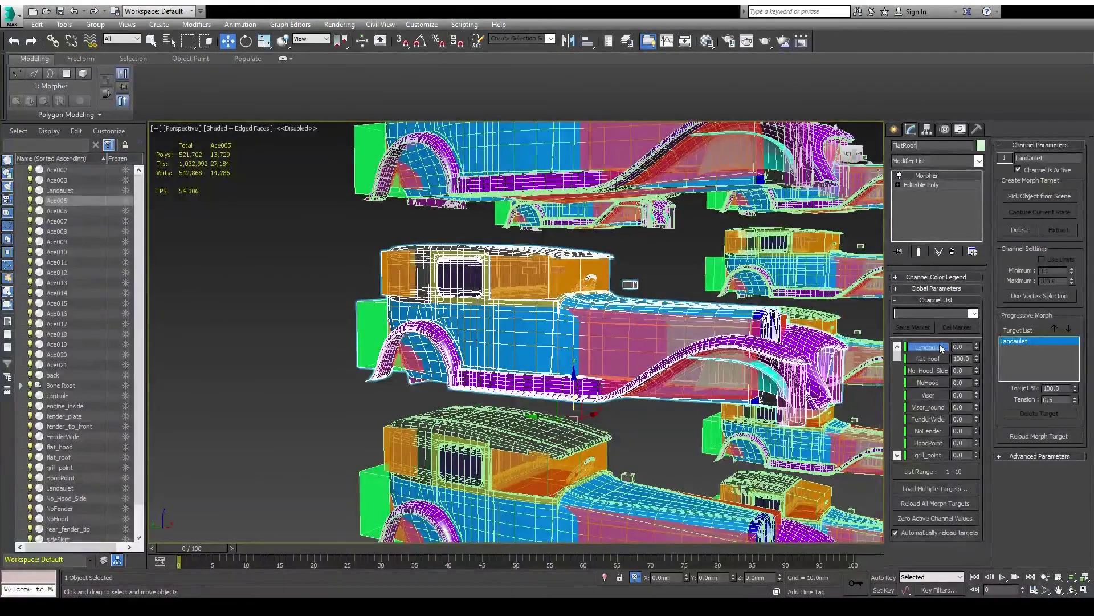
{"action": "key", "text": "ctrl+e"}
- Load the Landaulet copy from the scene as the morph target of the first channel in Ace002's new Morpher
{"action": "scroll", "coordinate": [599, 339], "scroll_direction": "down", "scroll_amount": 5}
{"action": "middle_click_drag", "start_coordinate": [600, 339], "coordinate": [615, 366]}
{"action": "scroll", "coordinate": [591, 352], "scroll_direction": "up", "scroll_amount": 5}
{"action": "left_click", "coordinate": [564, 320]}
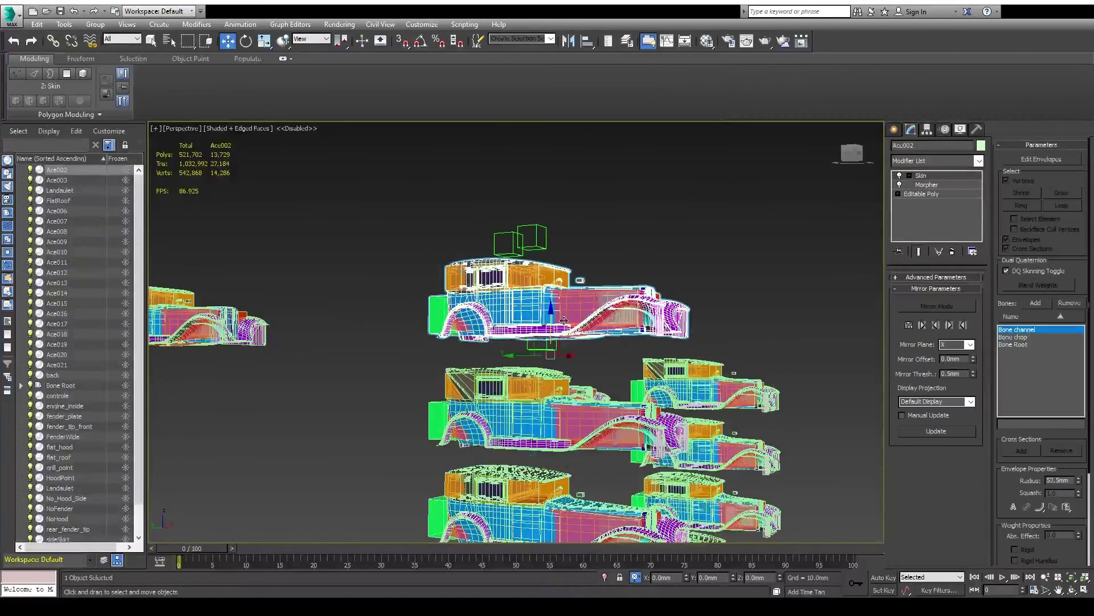
{"action": "middle_click_drag", "start_coordinate": [613, 280], "coordinate": [600, 297], "text": "alt"}
{"action": "key", "text": "z"}
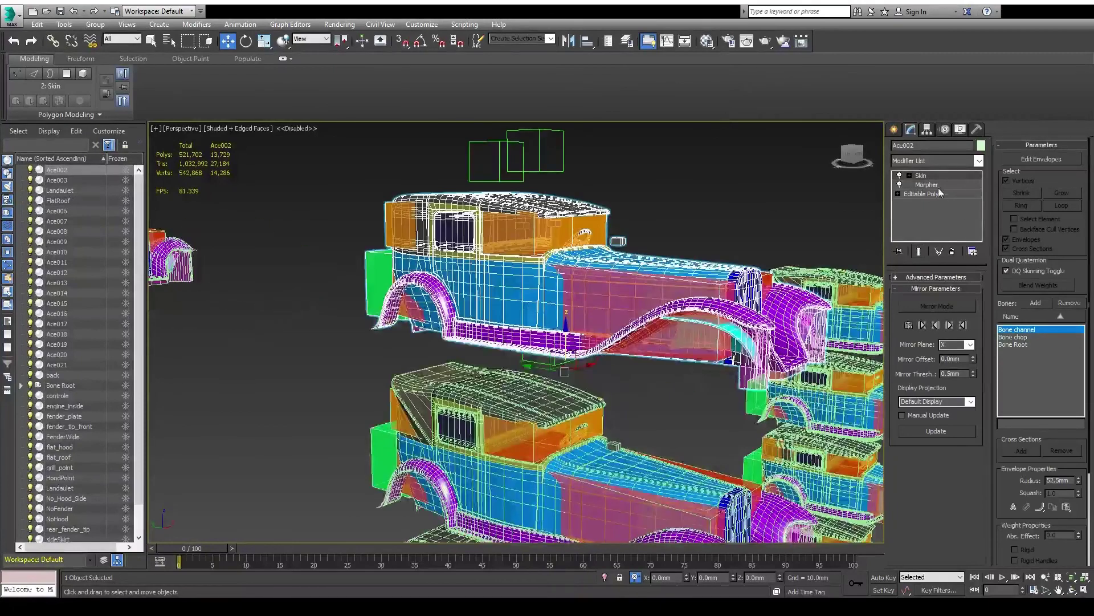
{"action": "left_click", "coordinate": [926, 184]}
{"action": "left_click", "coordinate": [1039, 196]}
{"action": "left_click", "coordinate": [606, 466]}
{"action": "middle_click_drag", "start_coordinate": [607, 466], "coordinate": [603, 256]}
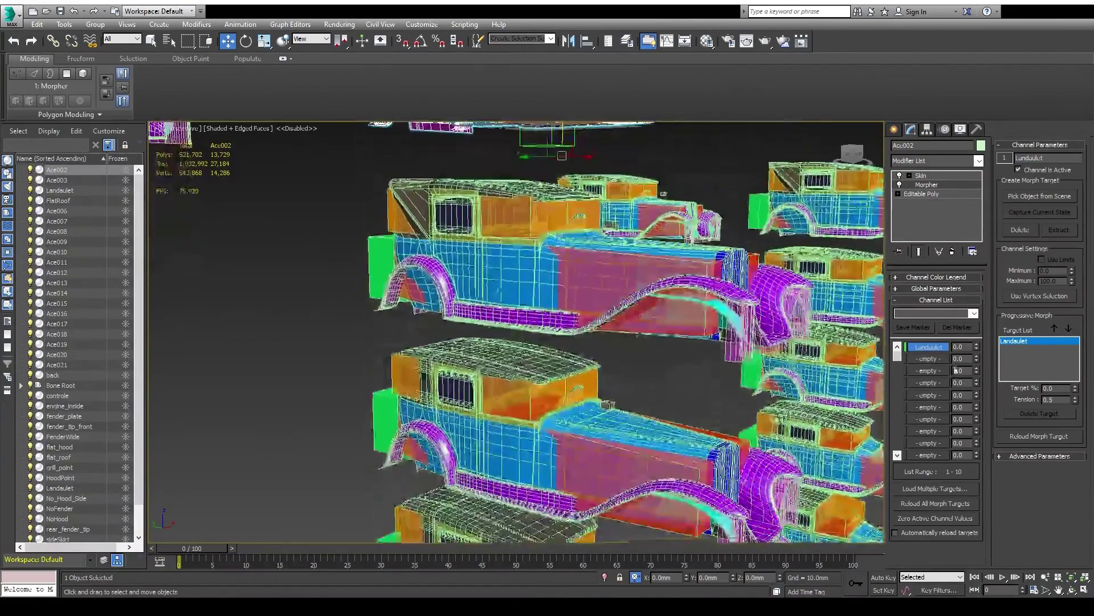
- Load the FlatRoof copy from the scene as the morph target of the second channel in Ace002's Morpher
{"action": "left_click", "coordinate": [937, 359]}
{"action": "left_click", "coordinate": [1040, 196]}
{"action": "left_click", "coordinate": [562, 465]}
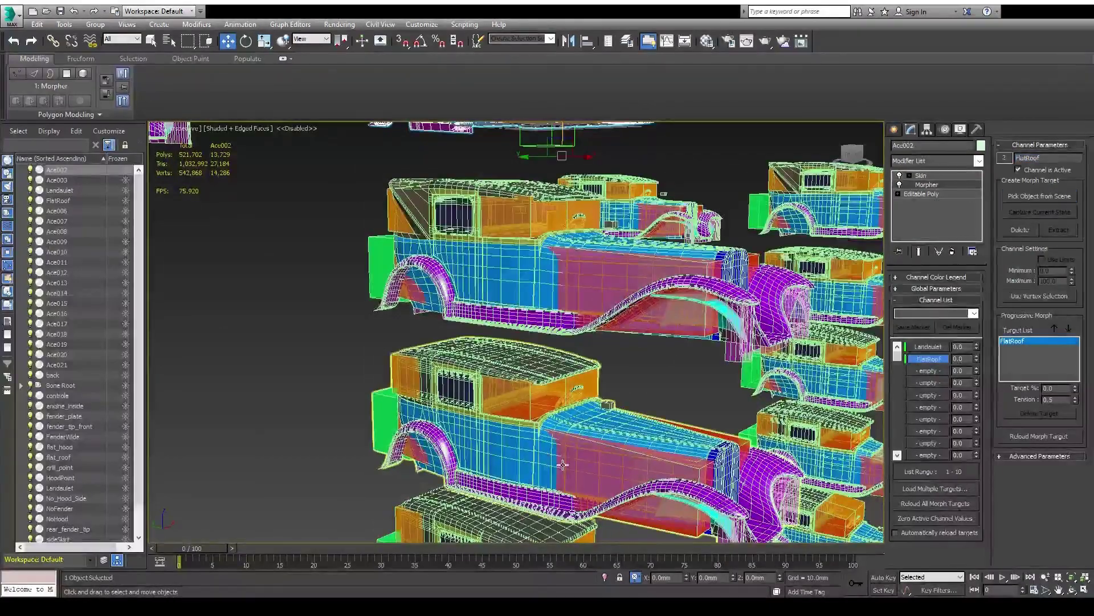
{"action": "middle_click_drag", "start_coordinate": [626, 476], "coordinate": [626, 500]}
{"action": "middle_click_drag", "start_coordinate": [622, 319], "coordinate": [622, 497]}
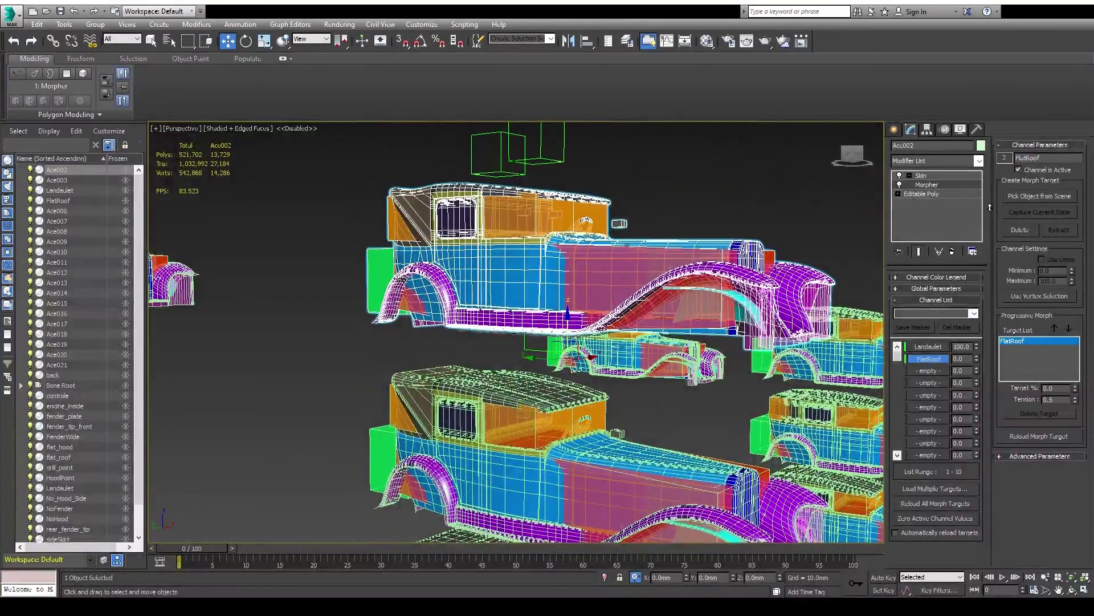
- Preview the FlatRoof morph on Ace002 and return the Landaulet and FlatRoof channels to 0
{"action": "left_click_drag", "start_coordinate": [977, 356], "coordinate": [976, 355]}
{"action": "right_click", "coordinate": [976, 355]}
{"action": "middle_click_drag", "start_coordinate": [627, 197], "coordinate": [489, 218], "text": "alt"}
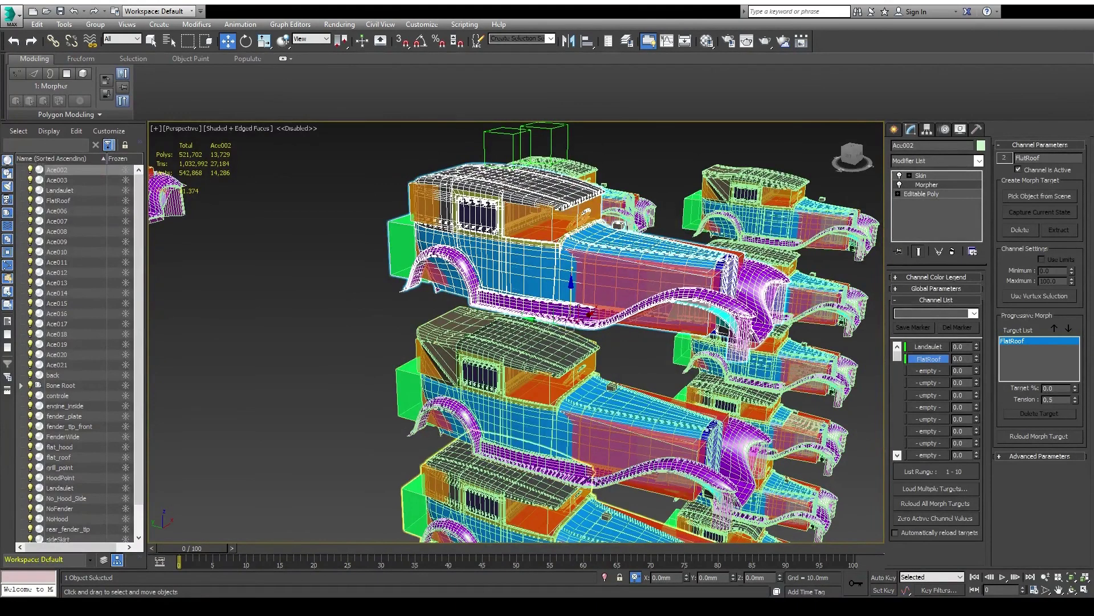
- Test the skinned body of Ace002 by moving the Bone channel helper above the car vertically, and cancel the move
{"action": "left_click", "coordinate": [504, 132]}
{"action": "middle_click_drag", "start_coordinate": [504, 132], "coordinate": [513, 177]}
{"action": "left_click_drag", "start_coordinate": [513, 174], "coordinate": [518, 151]}
{"action": "right_click", "coordinate": [517, 150]}
{"action": "middle_click_drag", "start_coordinate": [655, 379], "coordinate": [638, 336], "text": "alt"}
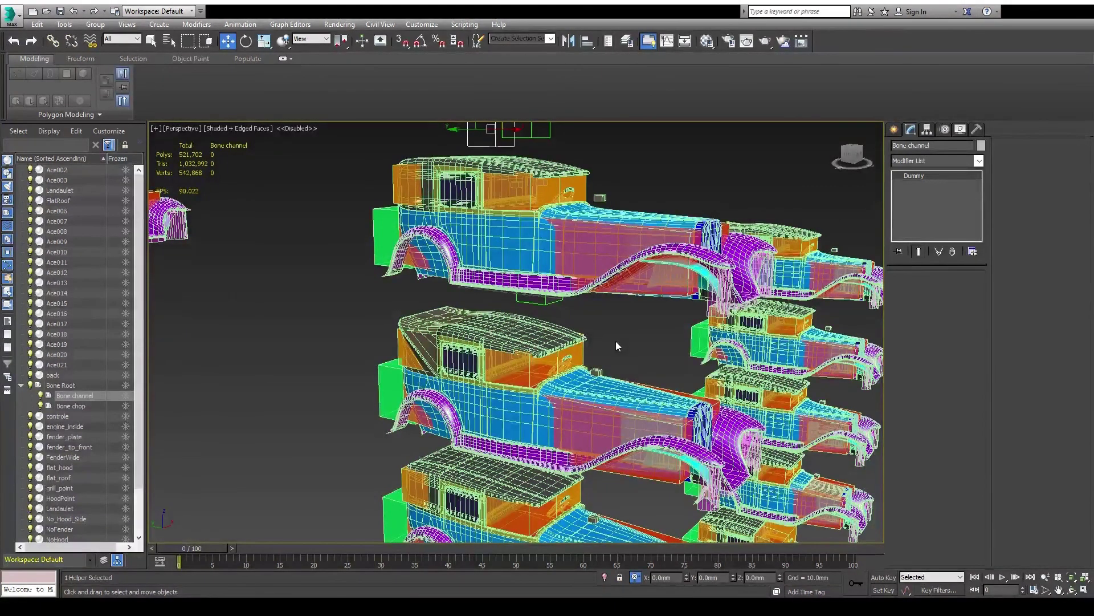
- Examine the mesh edges of Ace002's side body around the rear fender, door seams and running board
{"action": "middle_click_drag", "start_coordinate": [615, 341], "coordinate": [764, 390]}
{"action": "scroll", "coordinate": [689, 290], "scroll_direction": "up", "scroll_amount": 5}
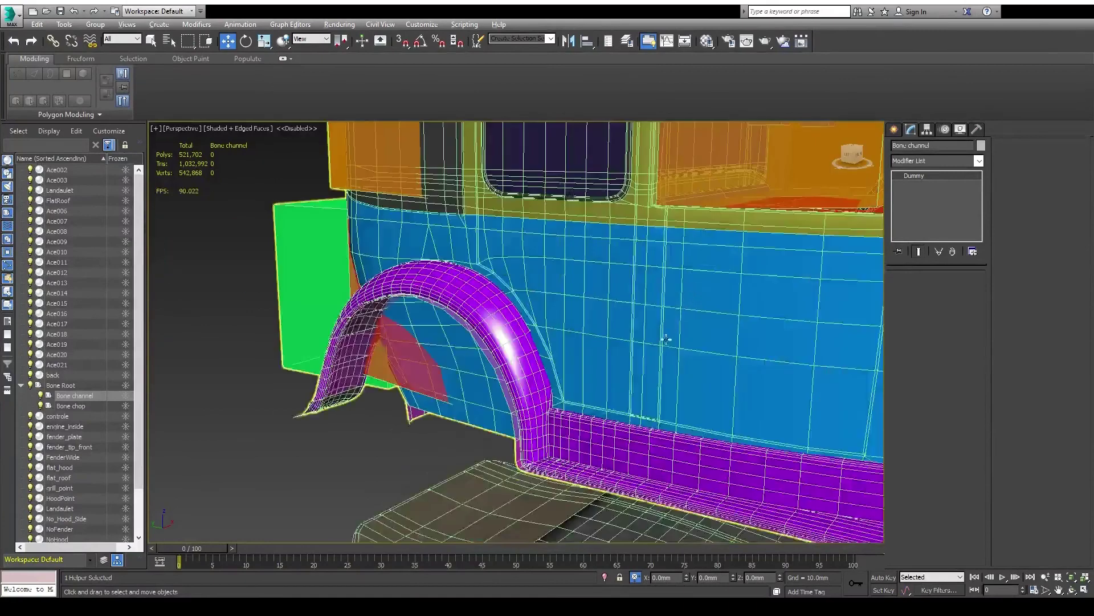
{"action": "middle_click_drag", "start_coordinate": [666, 340], "coordinate": [690, 431], "text": "alt"}
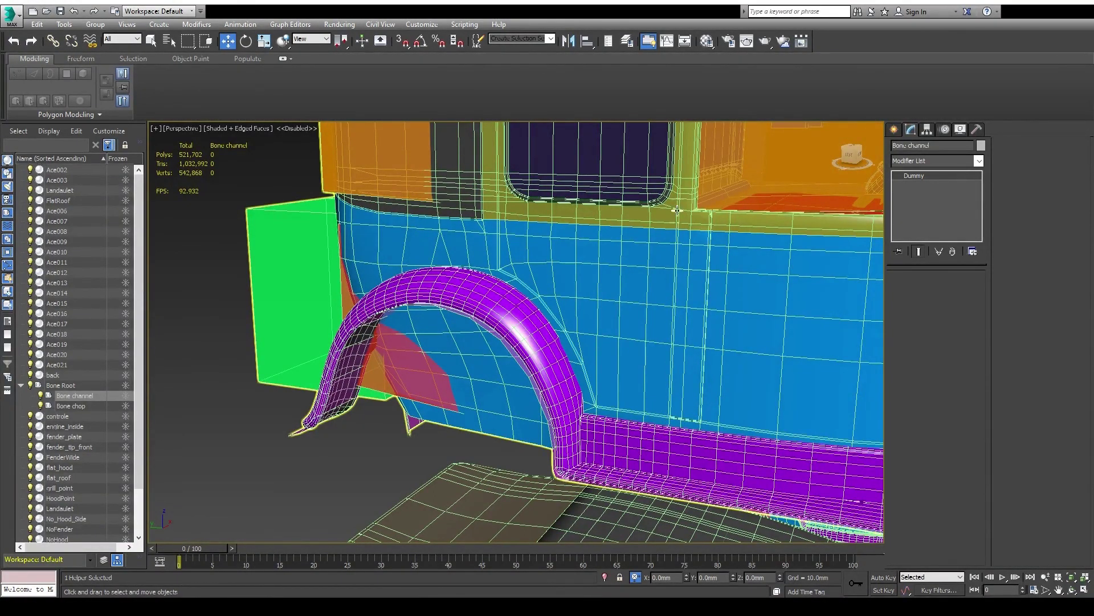
{"action": "scroll", "coordinate": [677, 297], "scroll_direction": "up", "scroll_amount": 5}
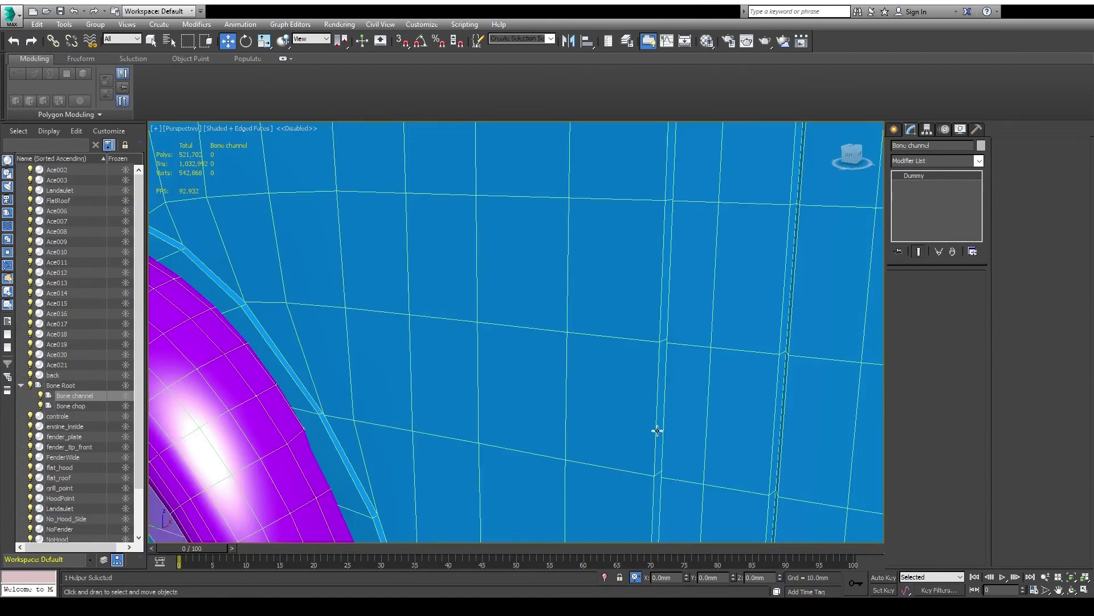
{"action": "scroll", "coordinate": [657, 430], "scroll_direction": "down", "scroll_amount": 4}
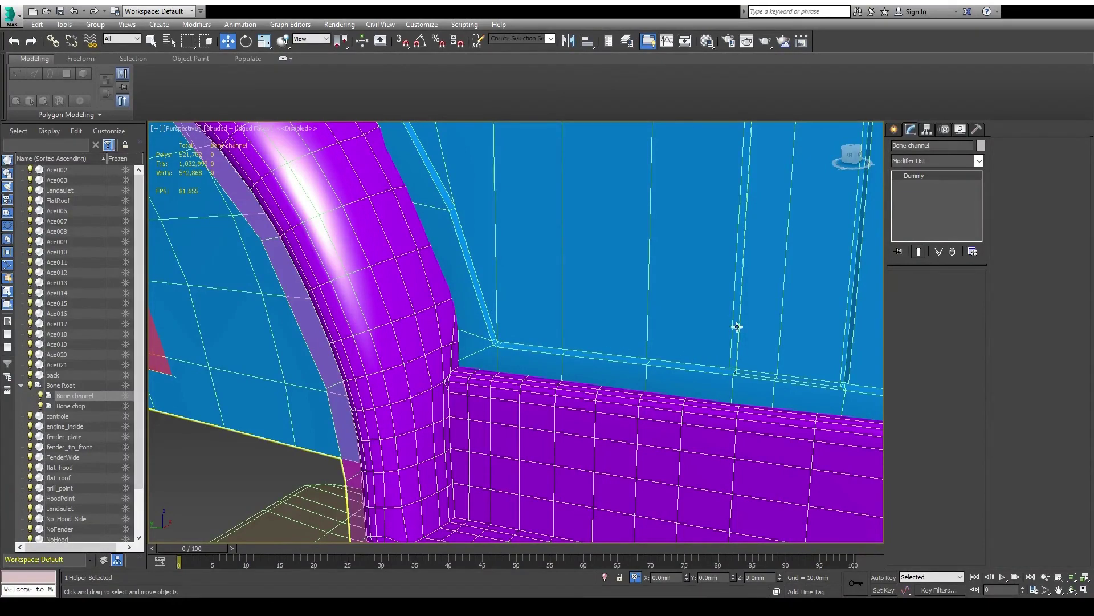
{"action": "scroll", "coordinate": [738, 279], "scroll_direction": "down", "scroll_amount": 5}
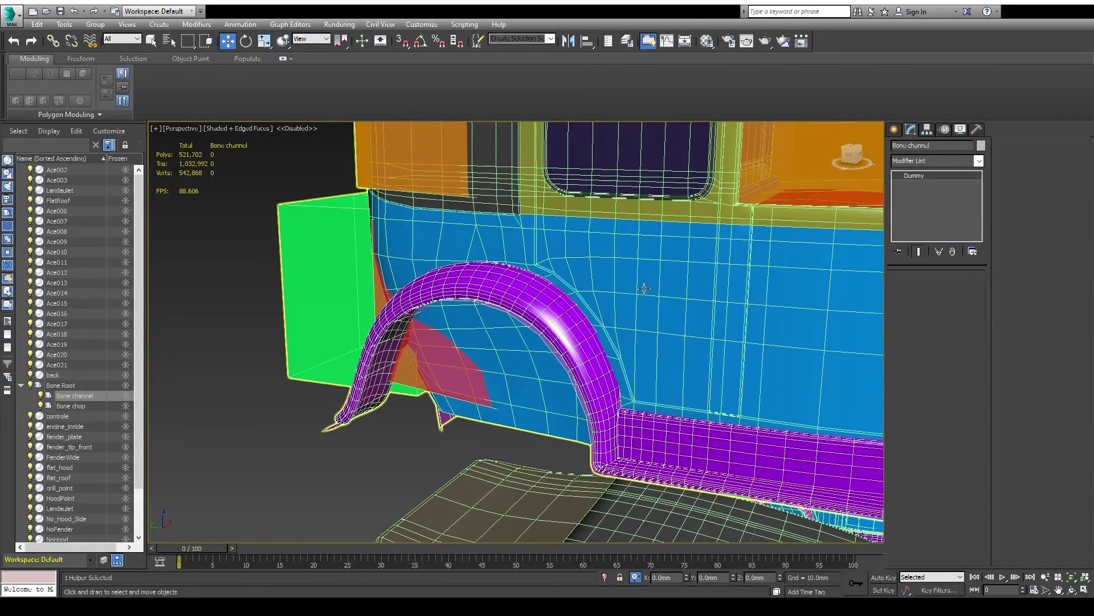
{"action": "scroll", "coordinate": [641, 287], "scroll_direction": "down", "scroll_amount": 3}
{"action": "middle_click_drag", "start_coordinate": [684, 304], "coordinate": [541, 312], "text": "alt"}
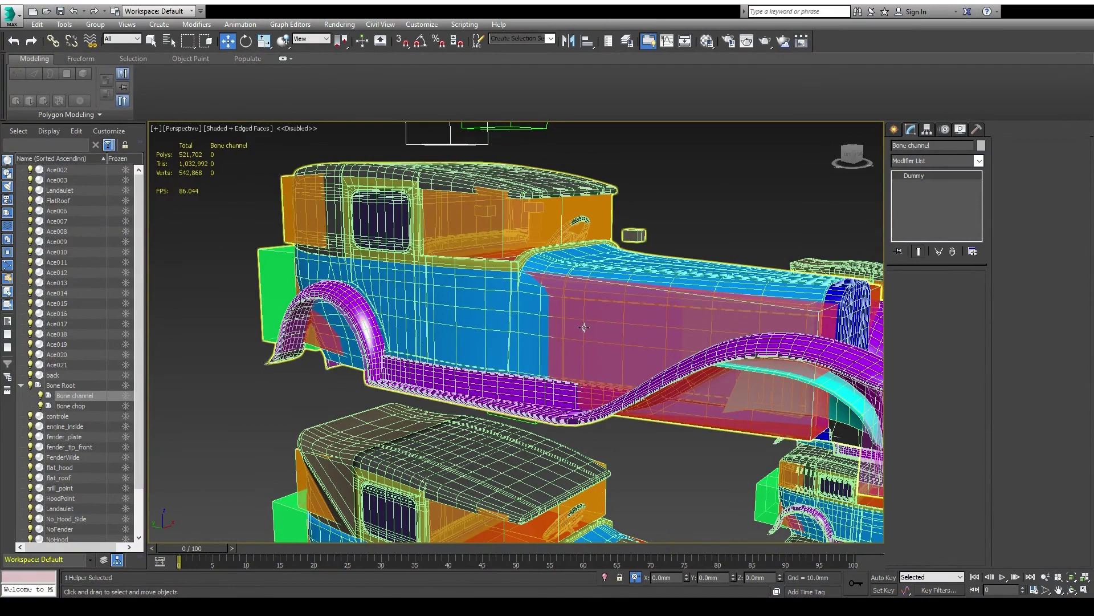
{"action": "key", "text": "F2"}
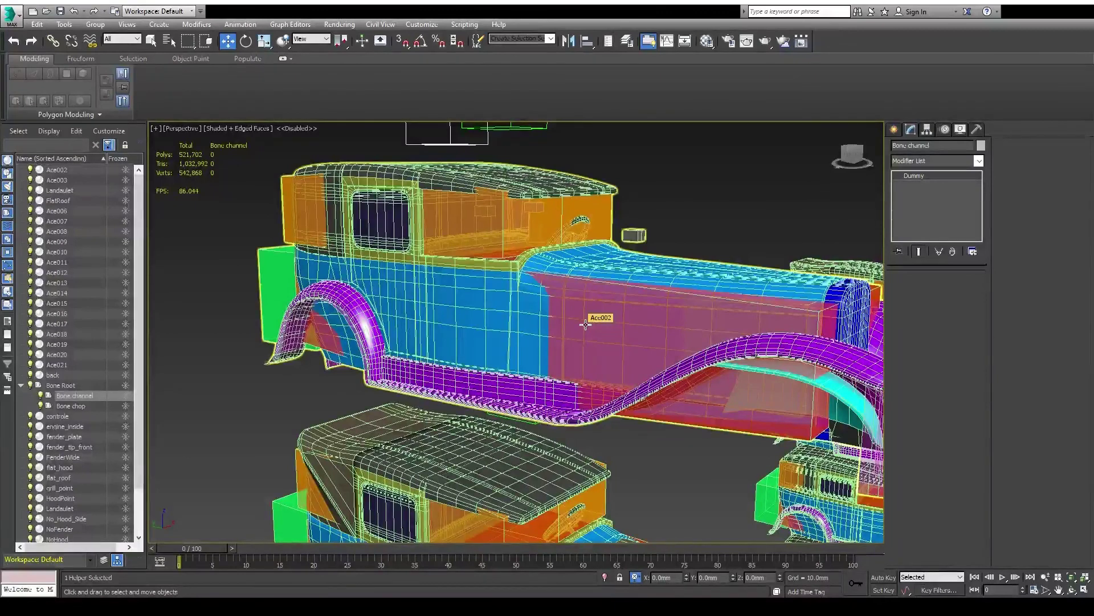